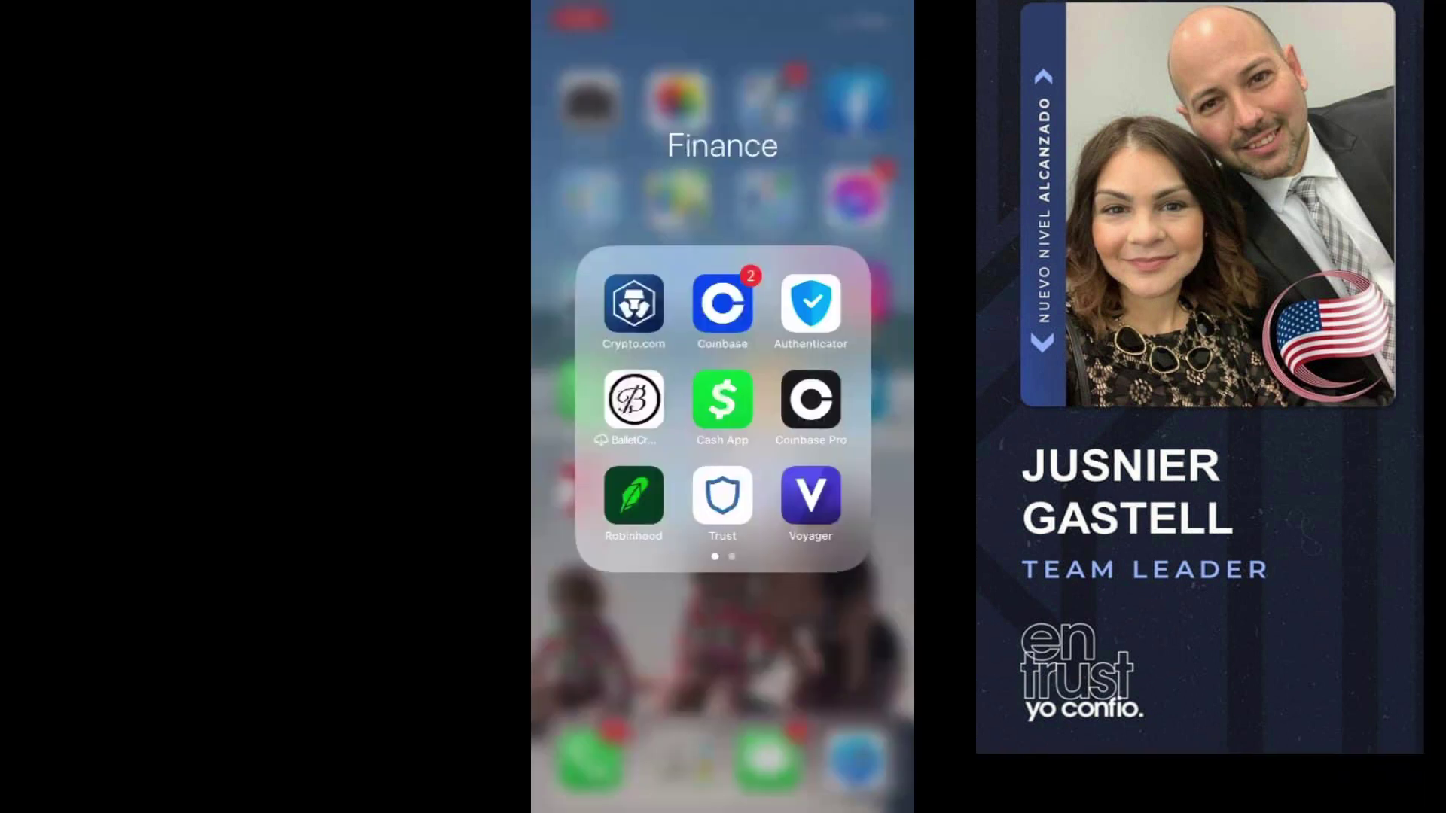
Launch Trust Wallet and open the Smart Chain coin page showing 0.0091176 BNB.
click(722, 496)
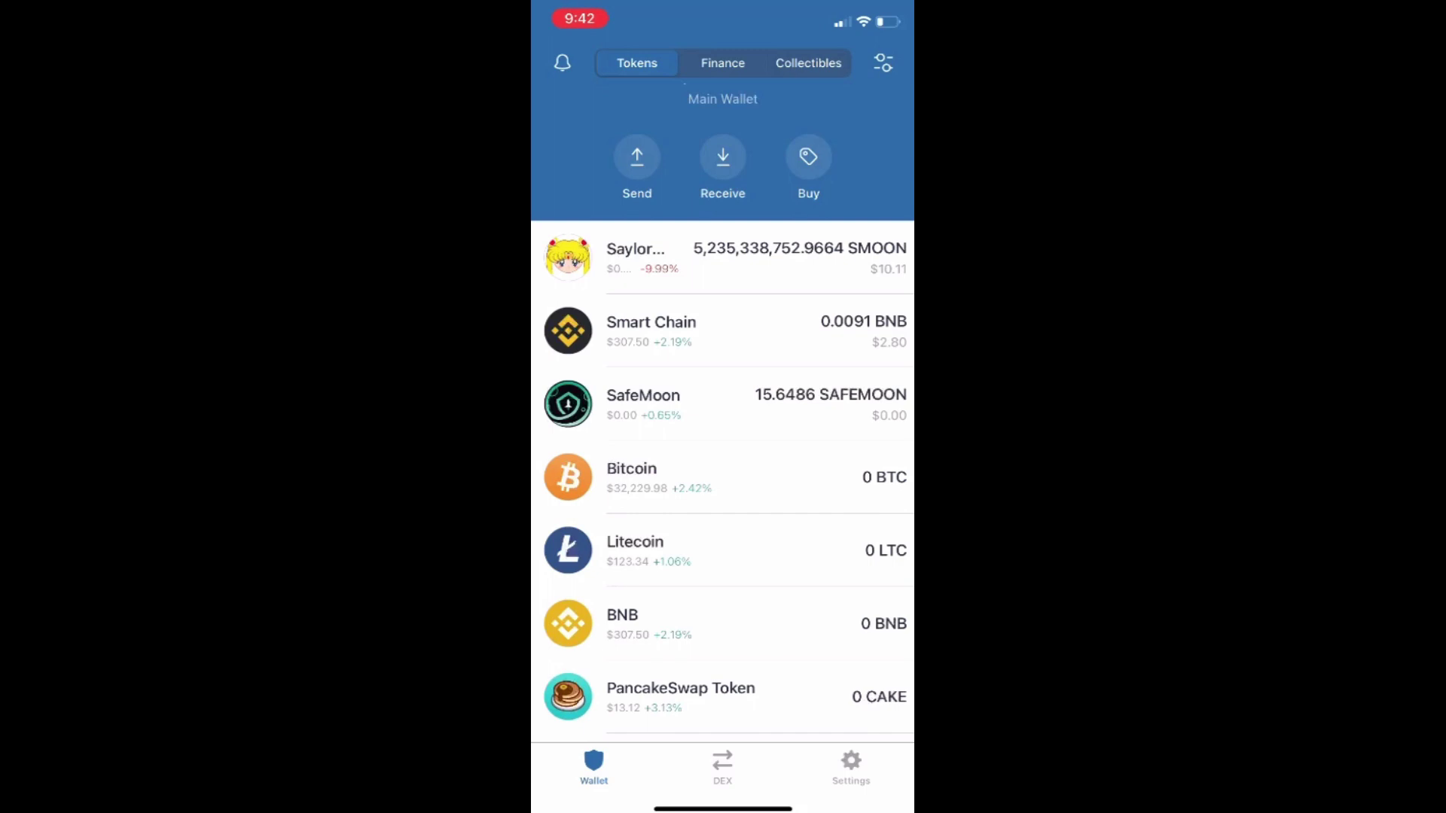
click(651, 330)
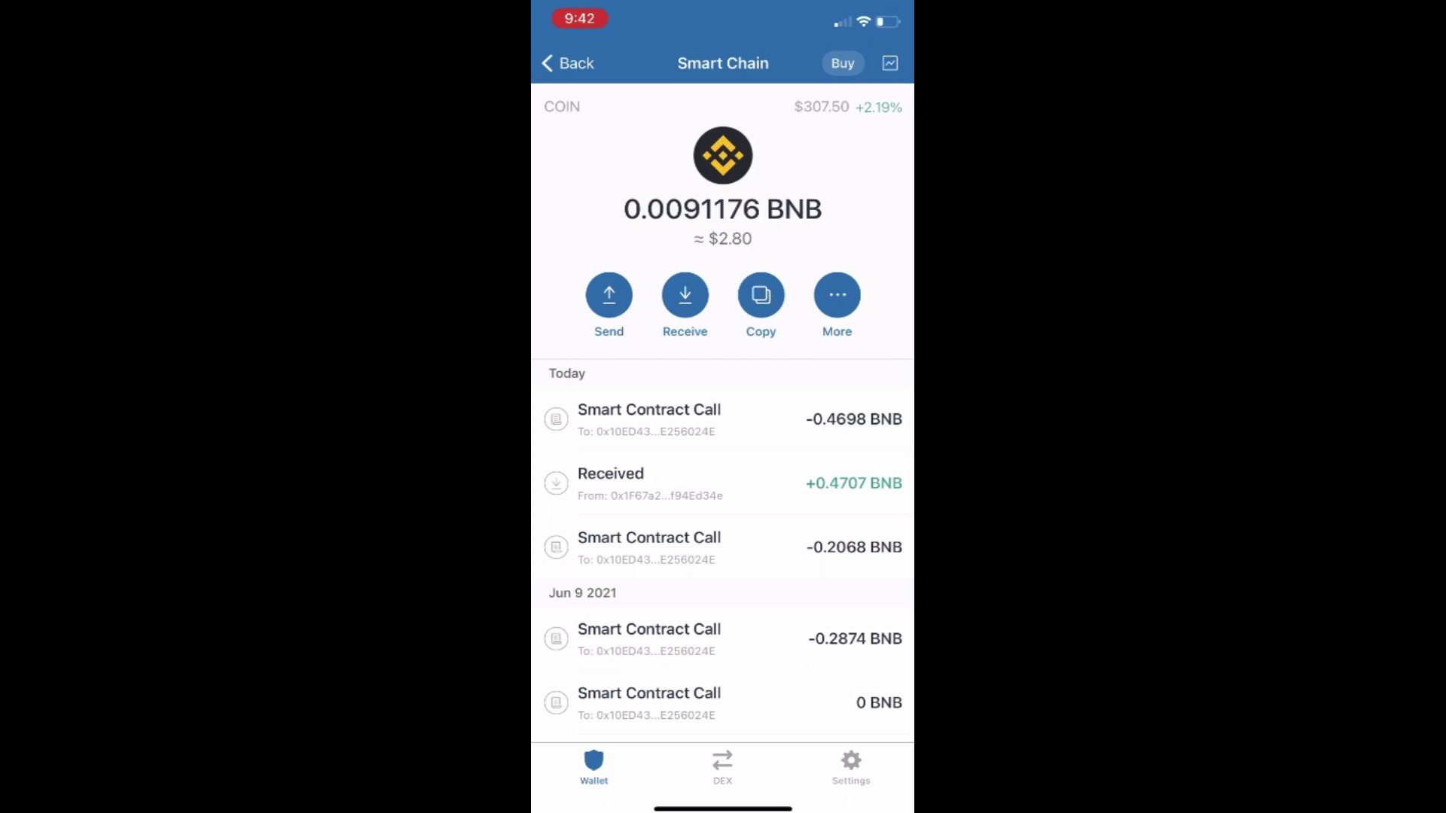
Start a Smart Chain purchase, change the amount from $150 to $50, and list providers.
click(843, 64)
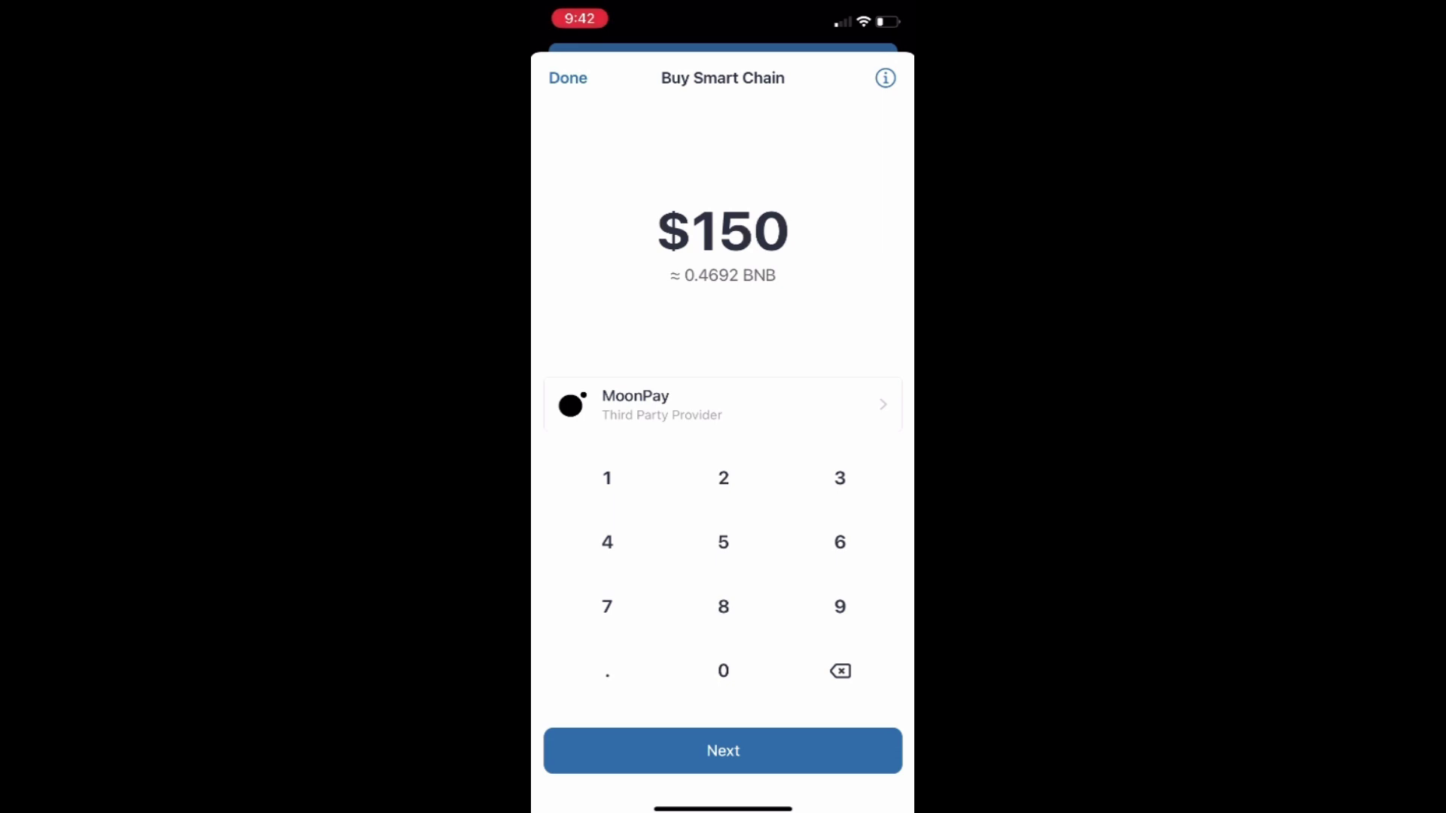
key(BackSpace)
key(BackSpace)
key(BackSpace)
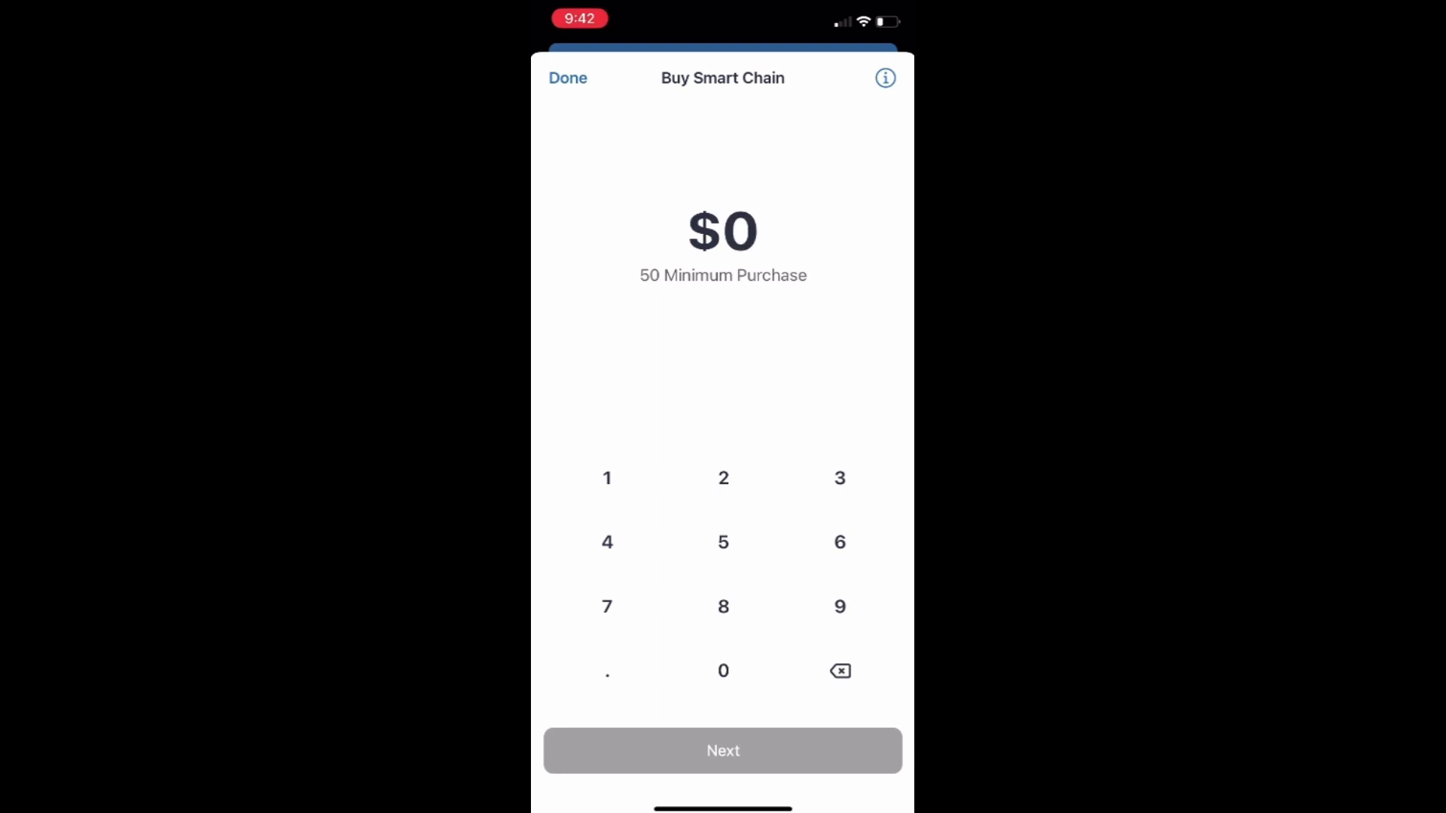
text(50)
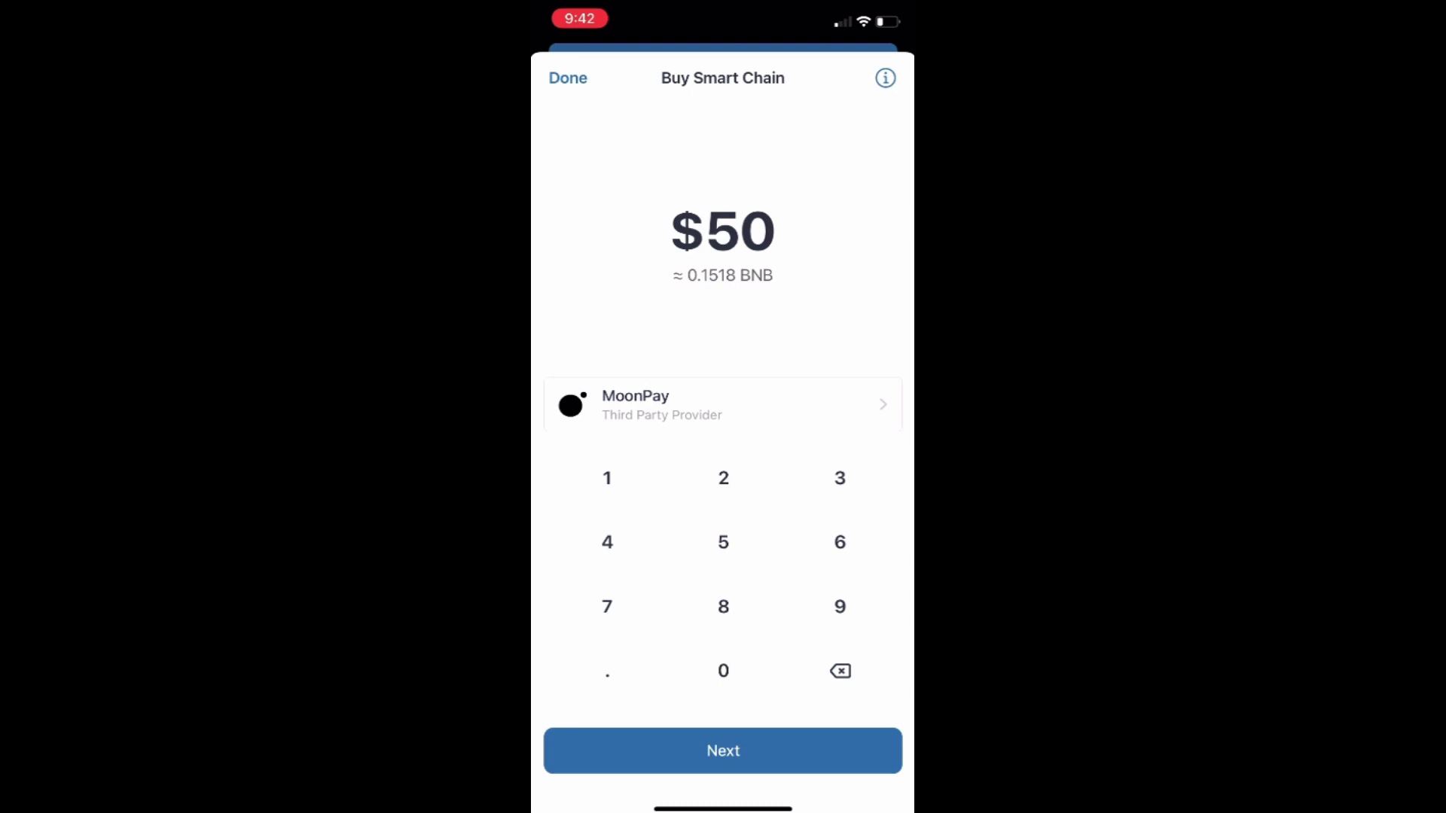
click(724, 404)
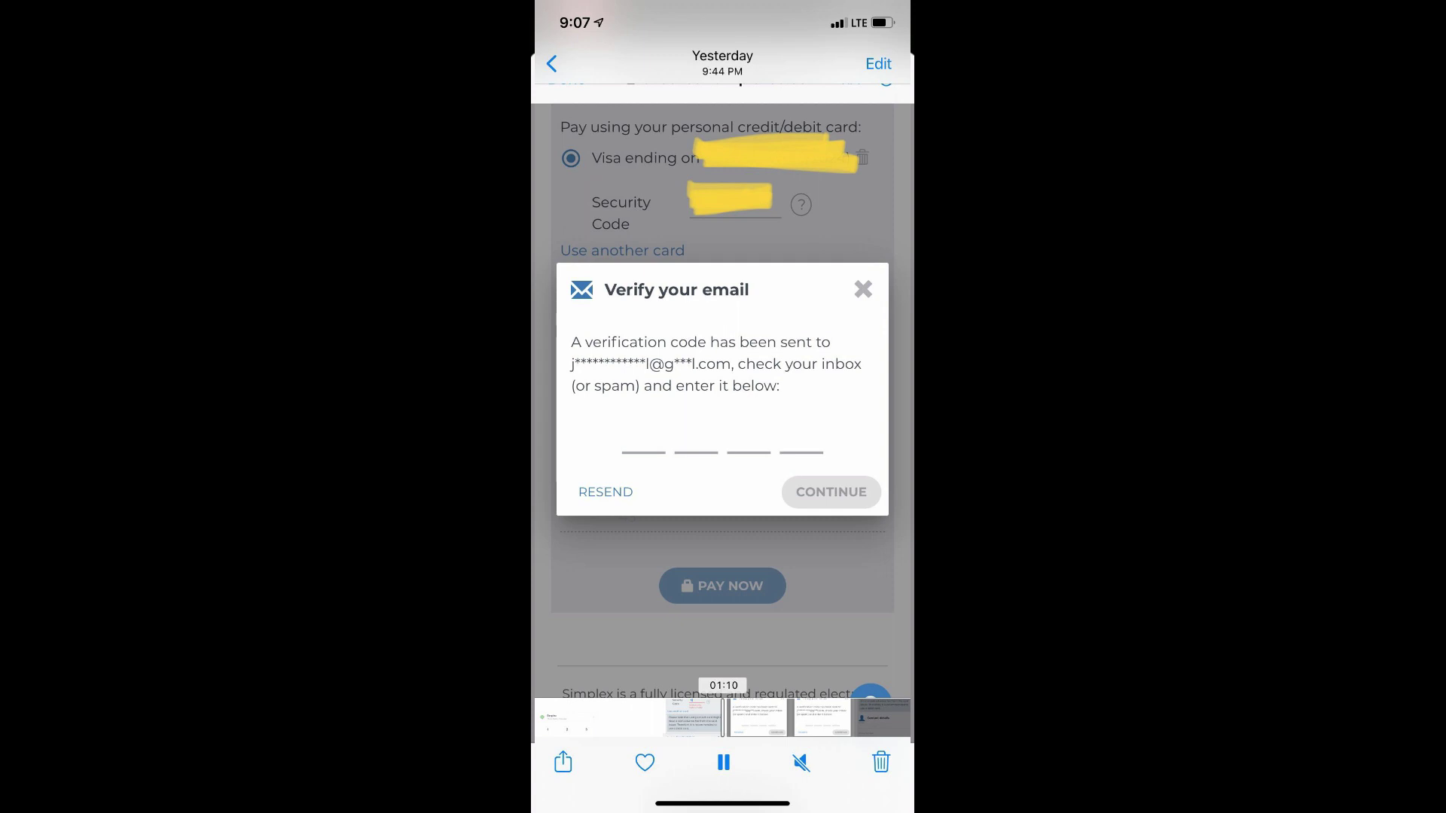
text(8)
text(6)
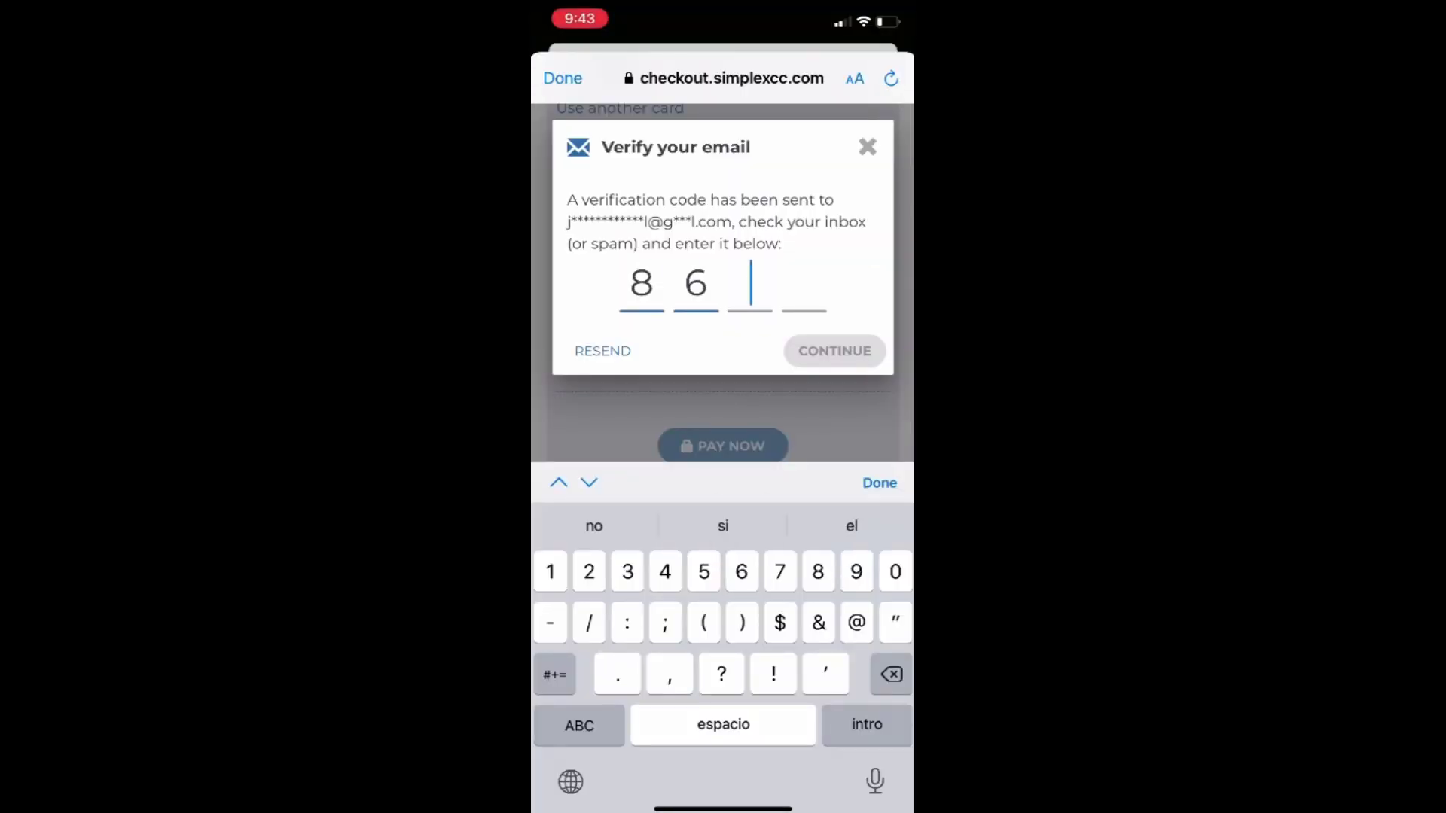
text(90)
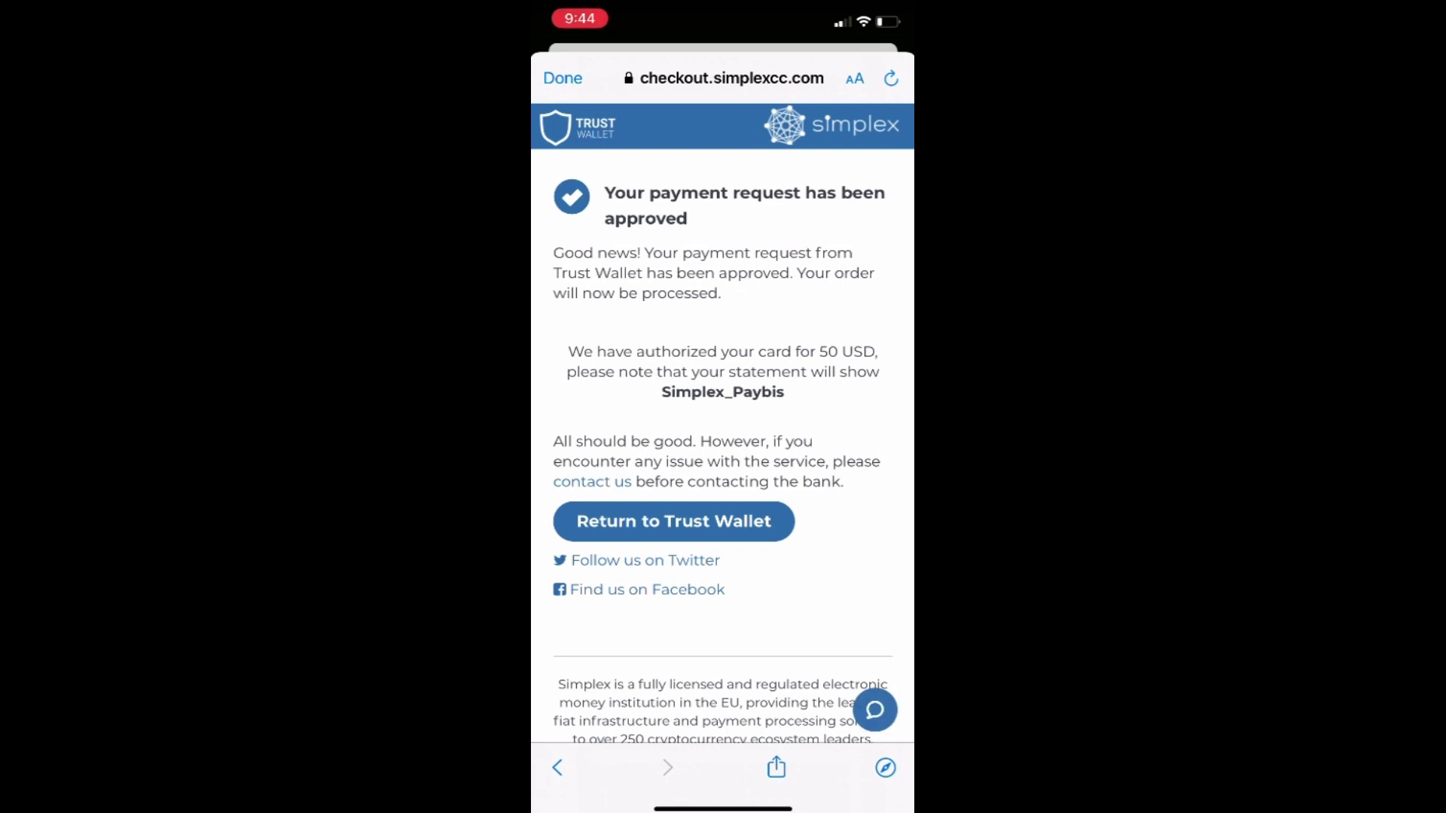
Close the Safari checkout, confirm Smart Chain shows about 0.153 BNB, and return to tokens.
click(563, 78)
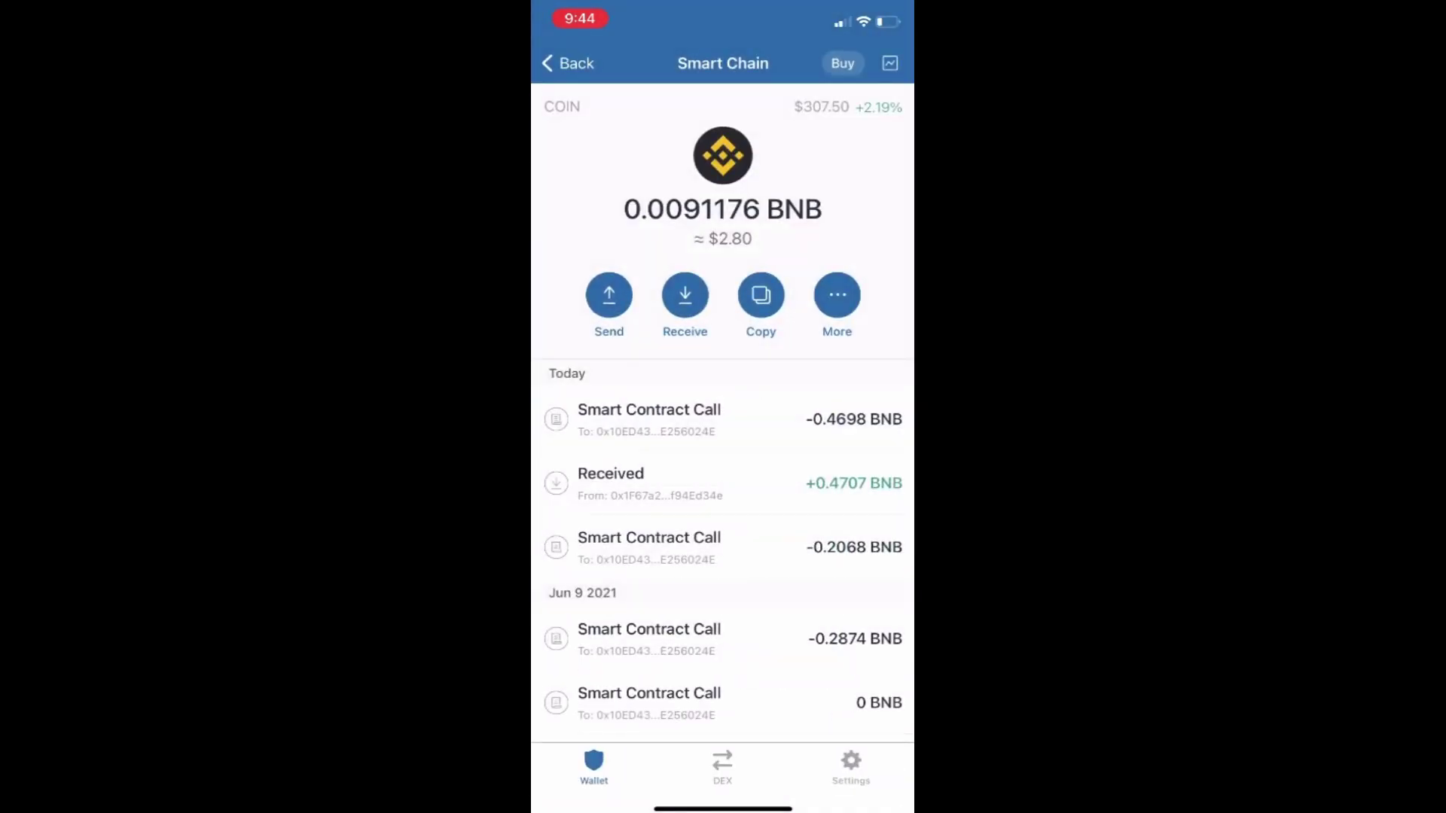
scroll(723, 452, up, 3)
scroll(723, 451, up, 5)
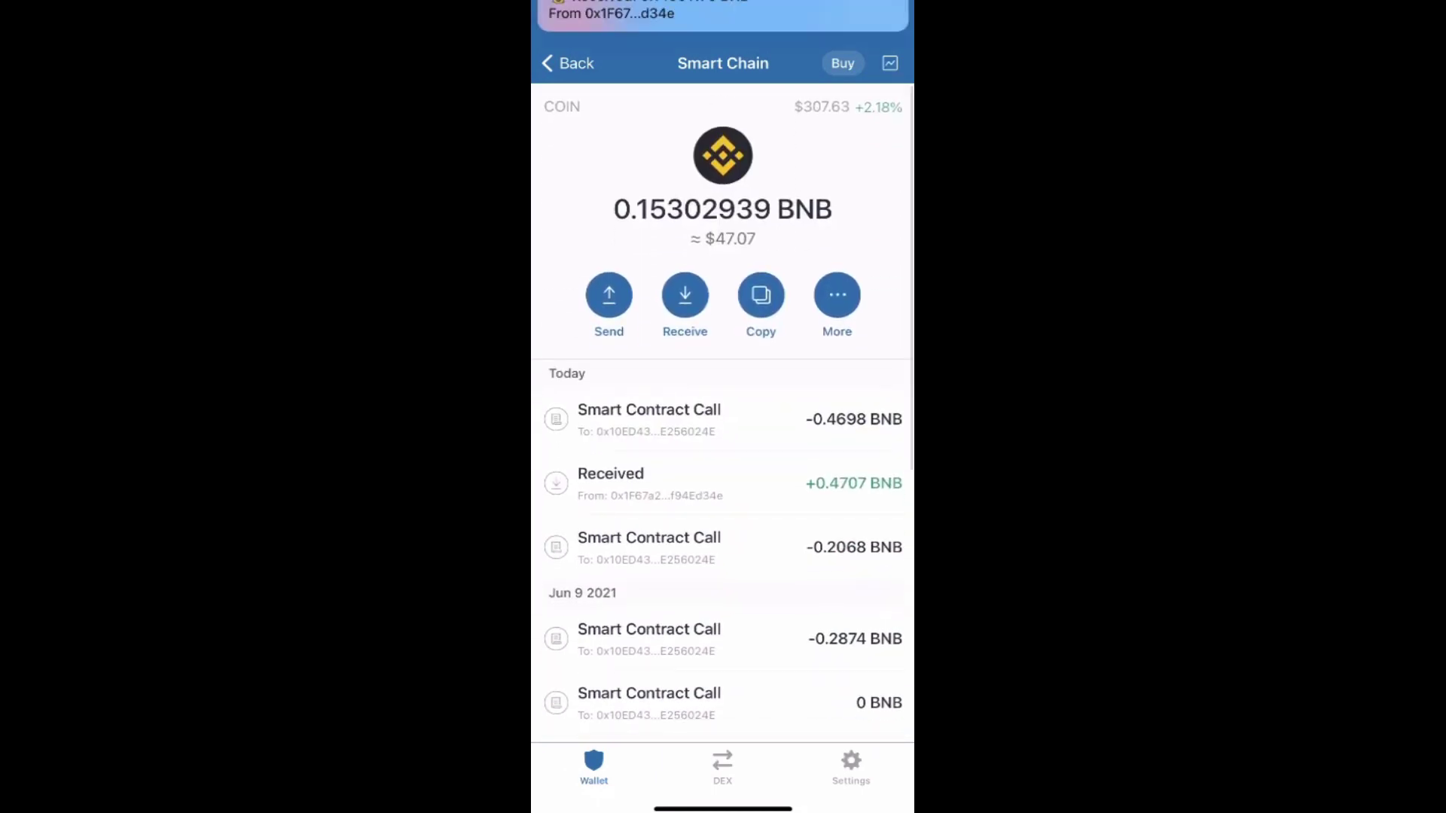
click(568, 63)
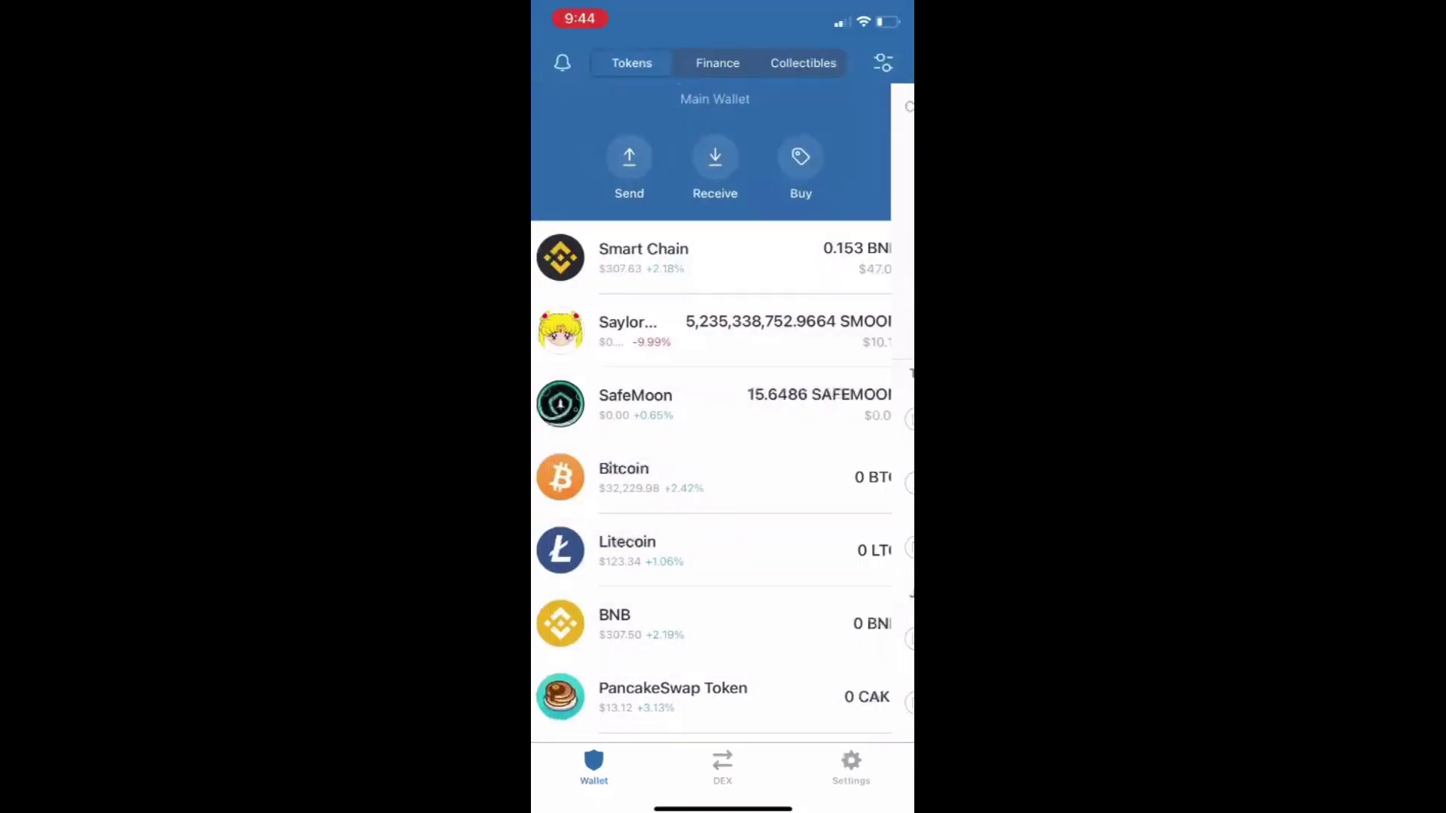
scroll(722, 453, up, 3)
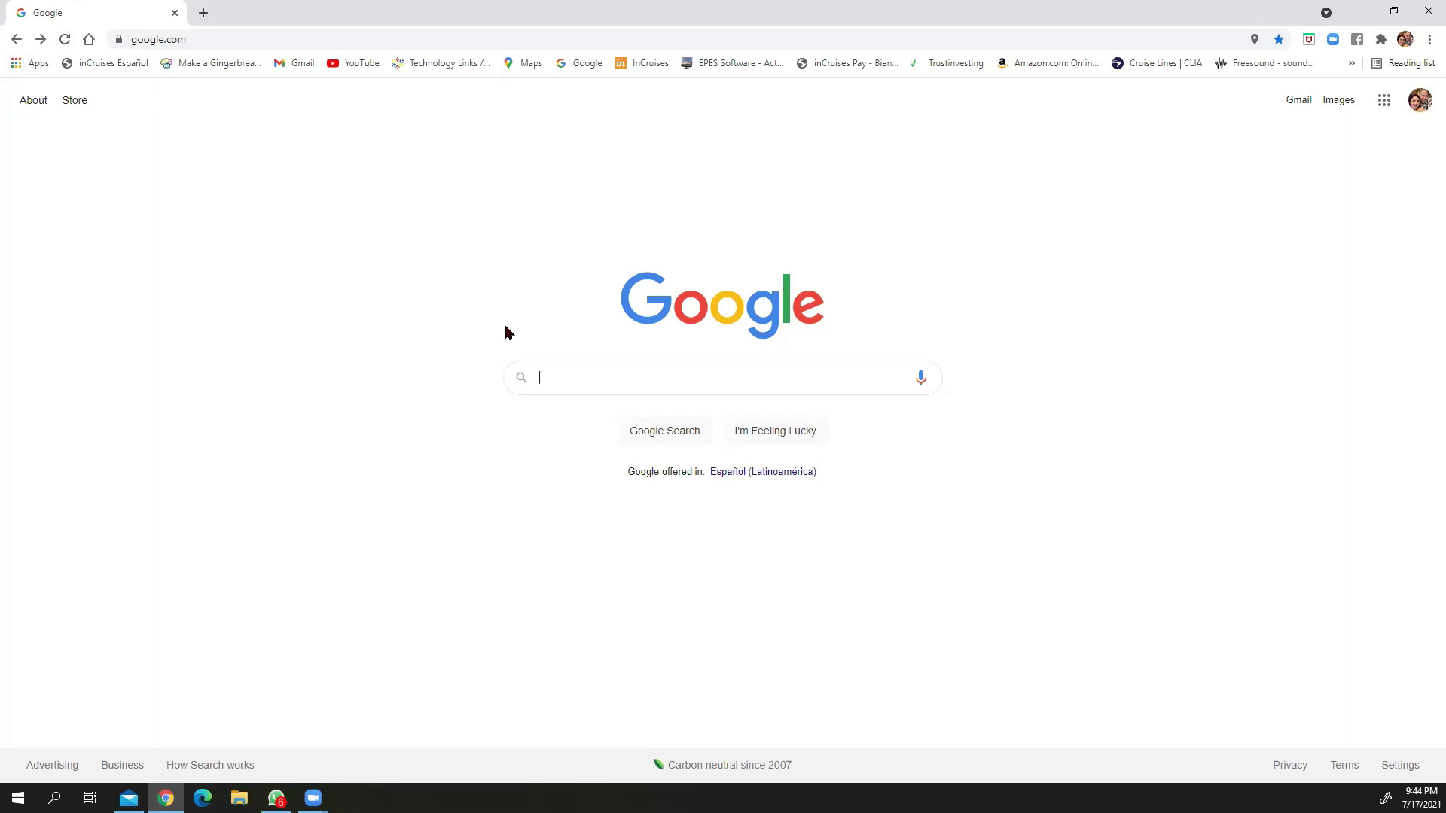
Search Google for trustercoin.finance/#/swap and open the TrusterCoin Swap result.
click(570, 383)
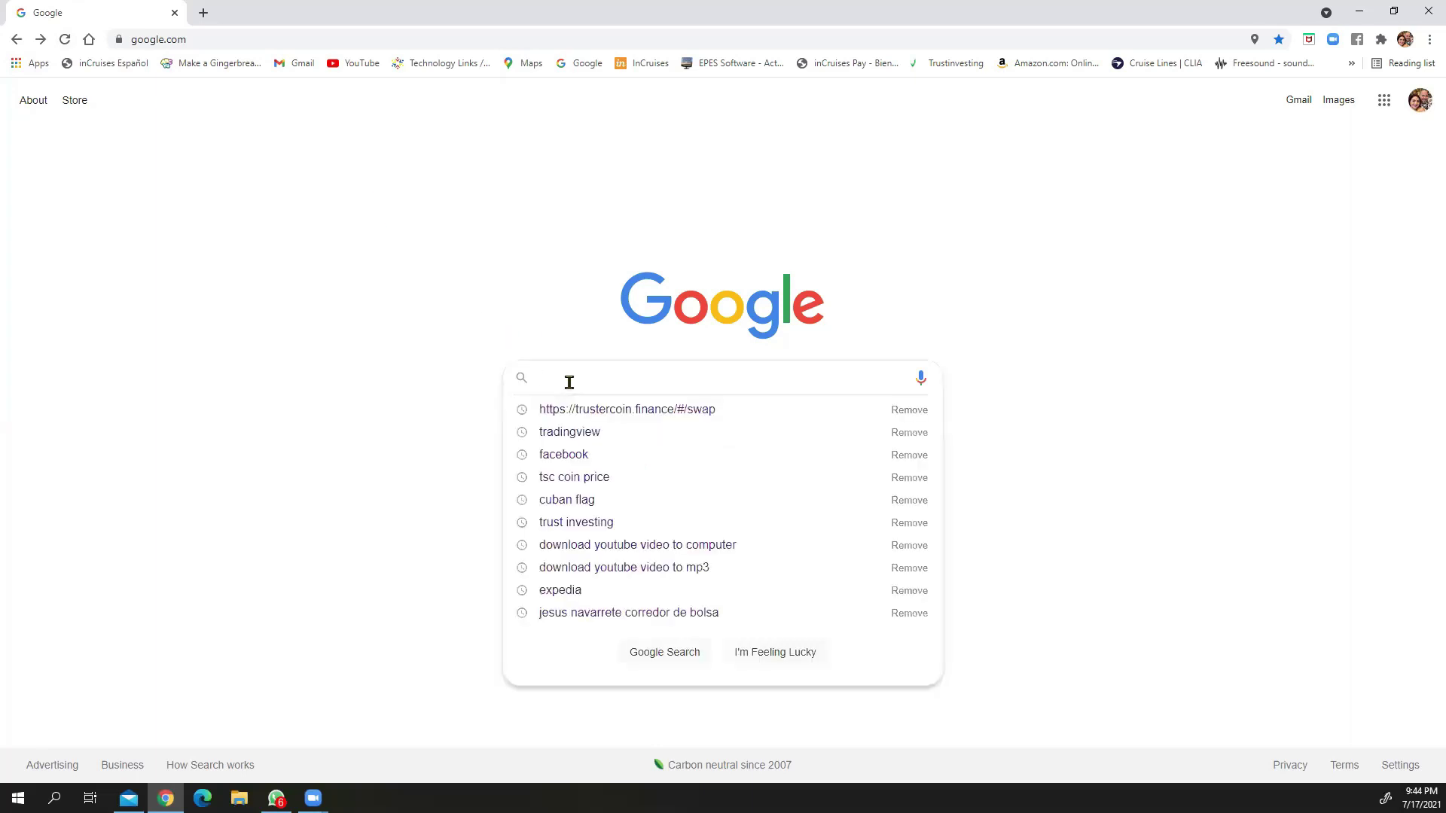
click(608, 410)
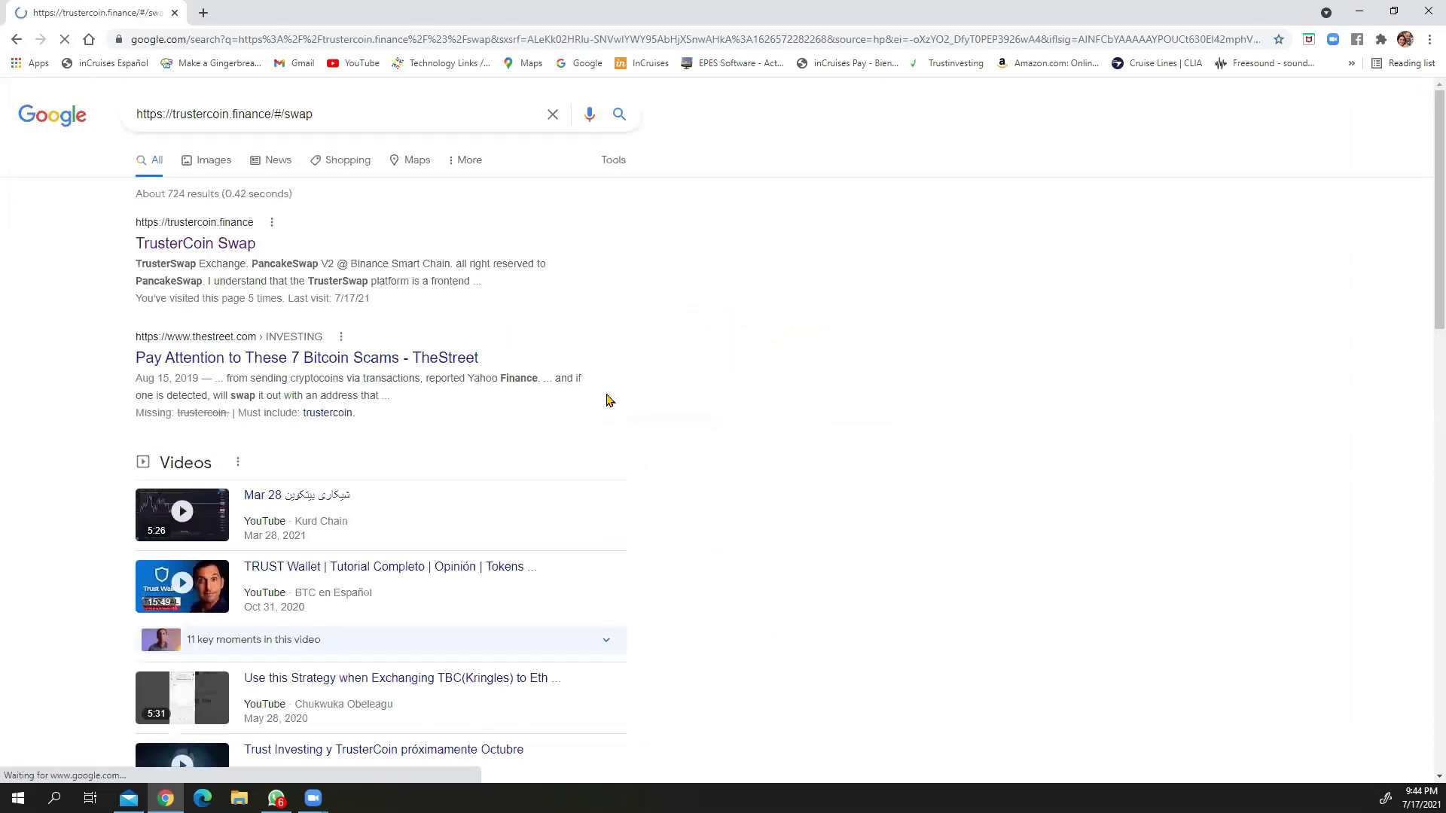
click(236, 245)
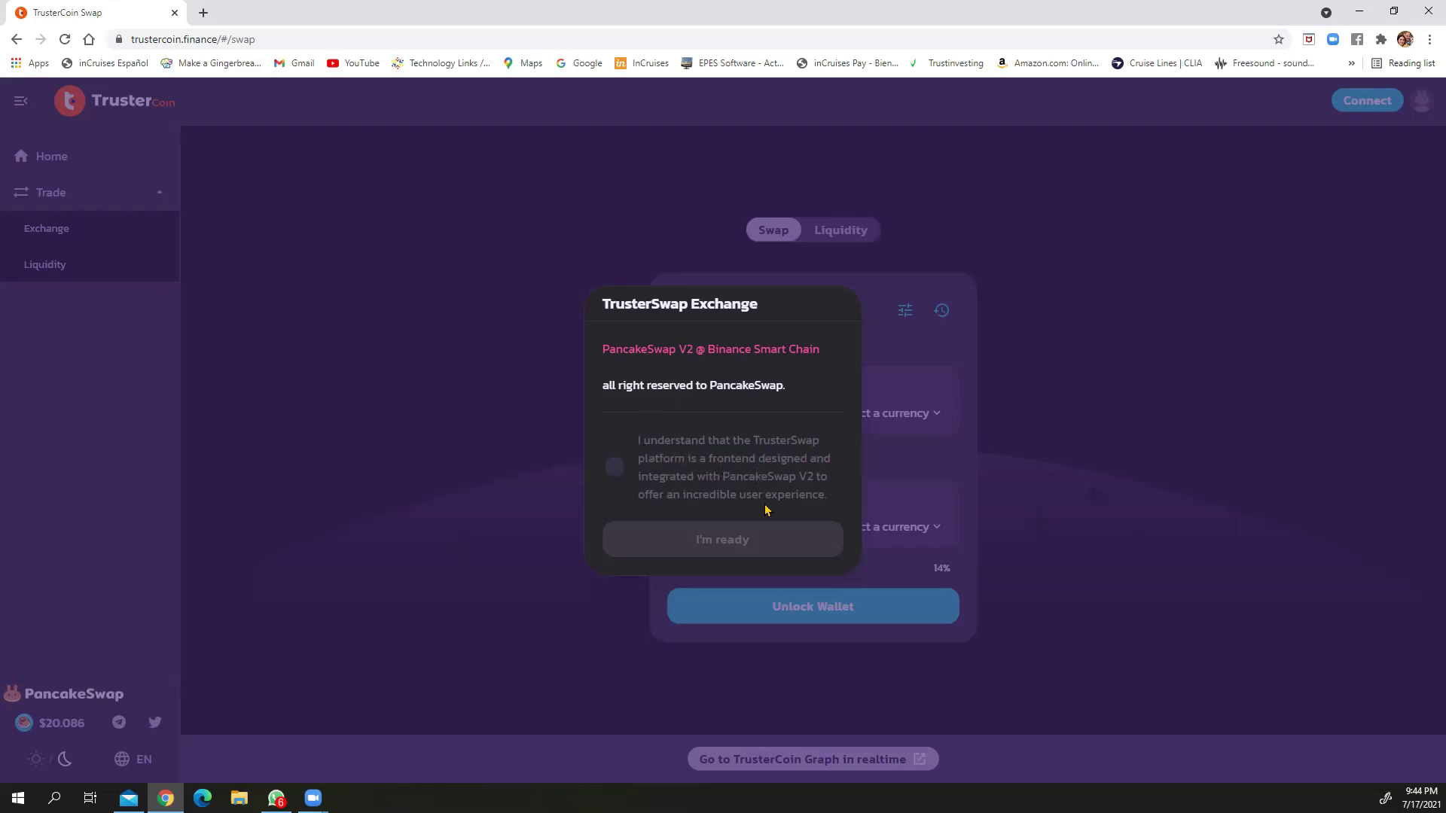
Accept the TrusterSwap disclaimer and choose WalletConnect to show the pairing QR code.
click(615, 466)
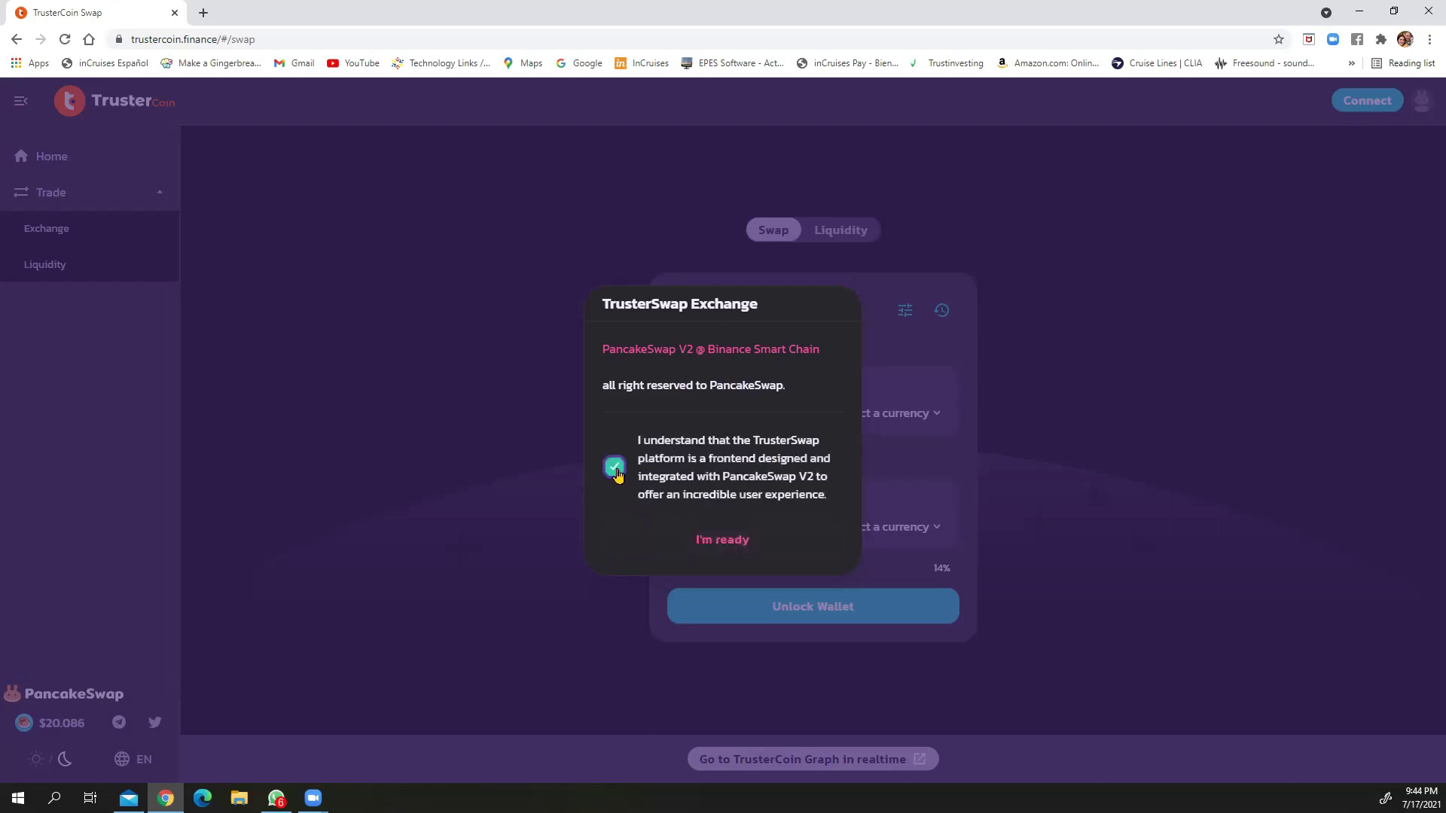
click(725, 543)
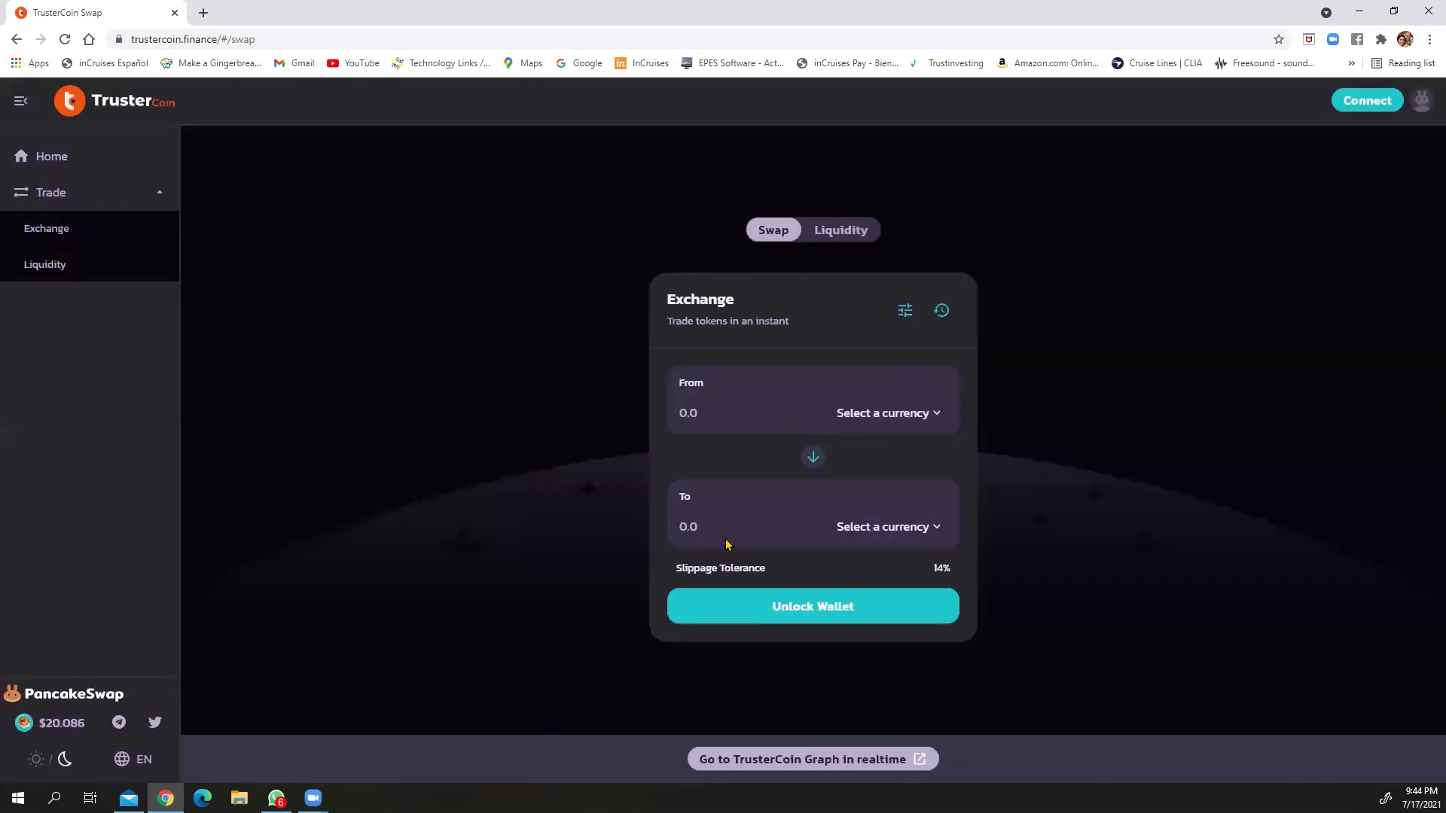
click(1381, 106)
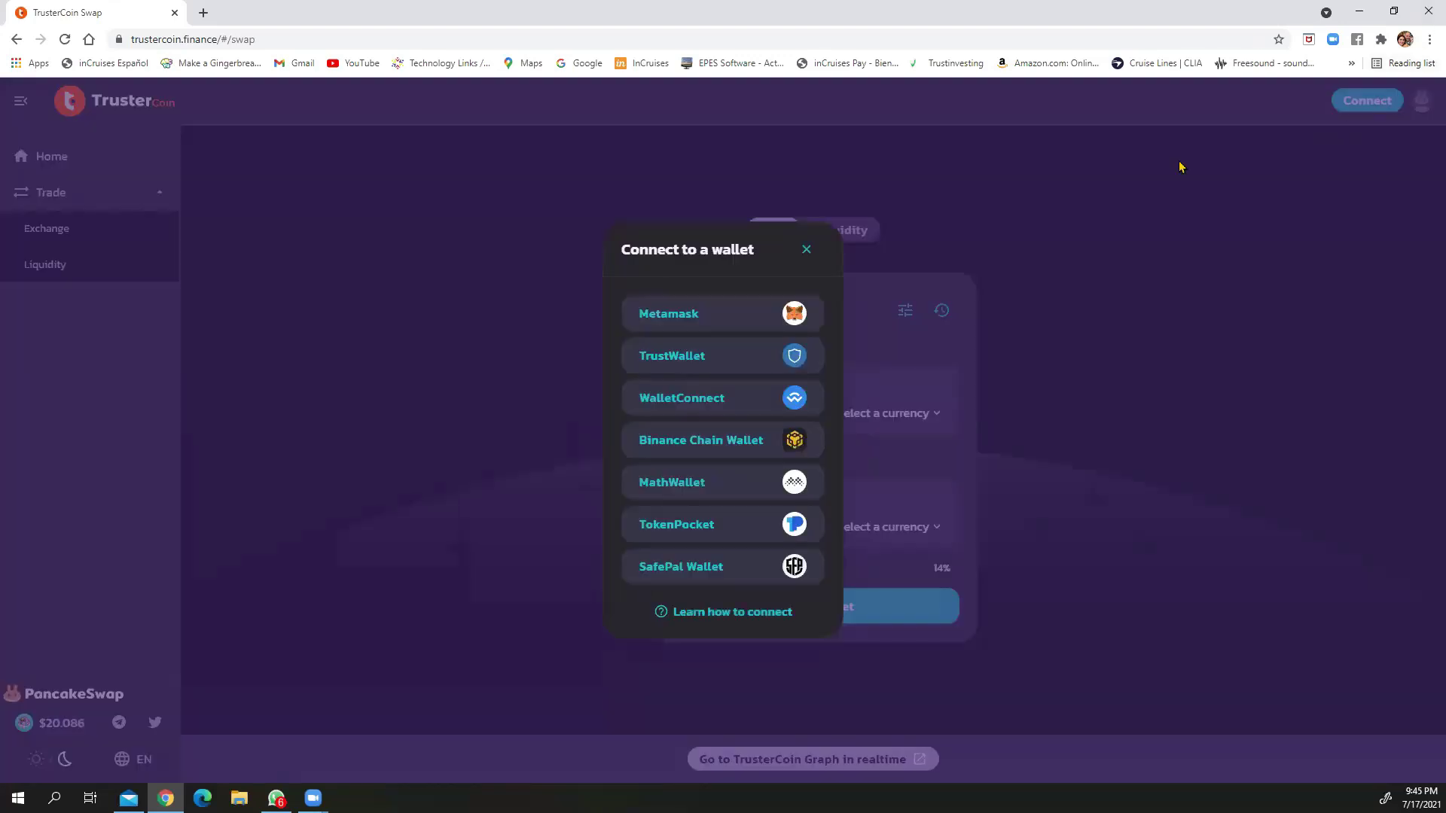
click(686, 407)
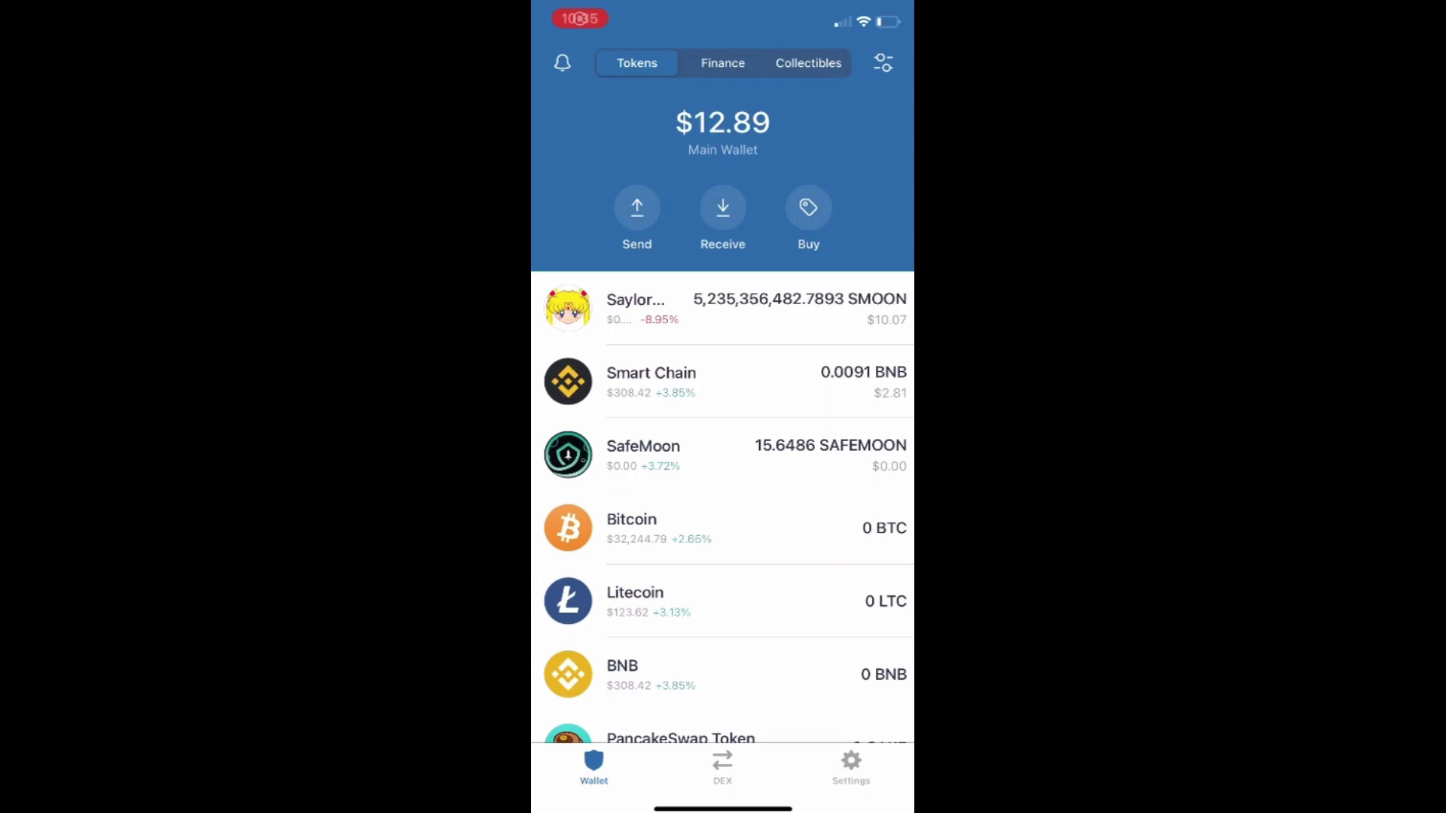
Link Trust Wallet address 0x4E…fE26 to trustercoin.finance via WalletConnect from Settings.
click(850, 769)
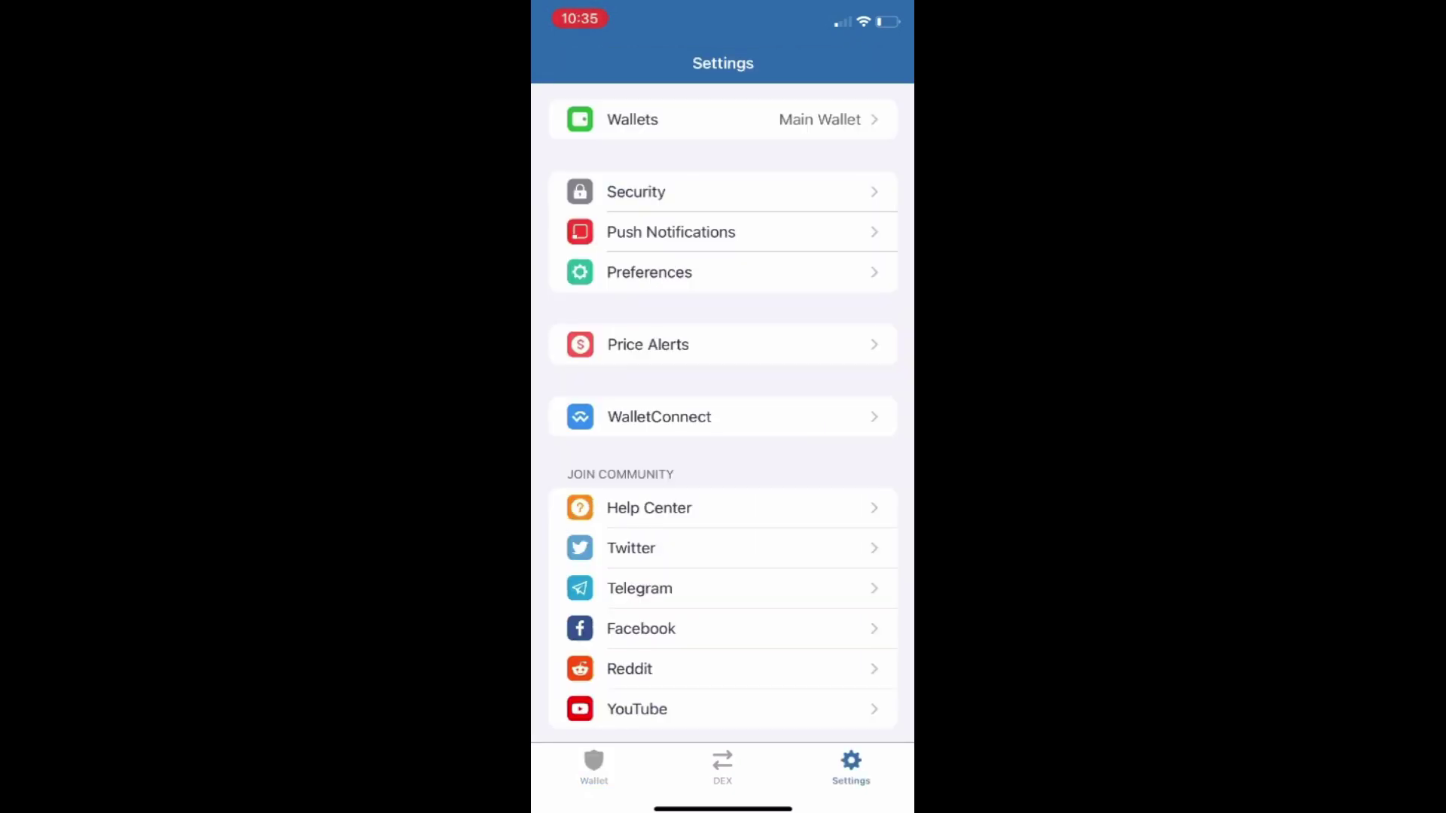
click(659, 418)
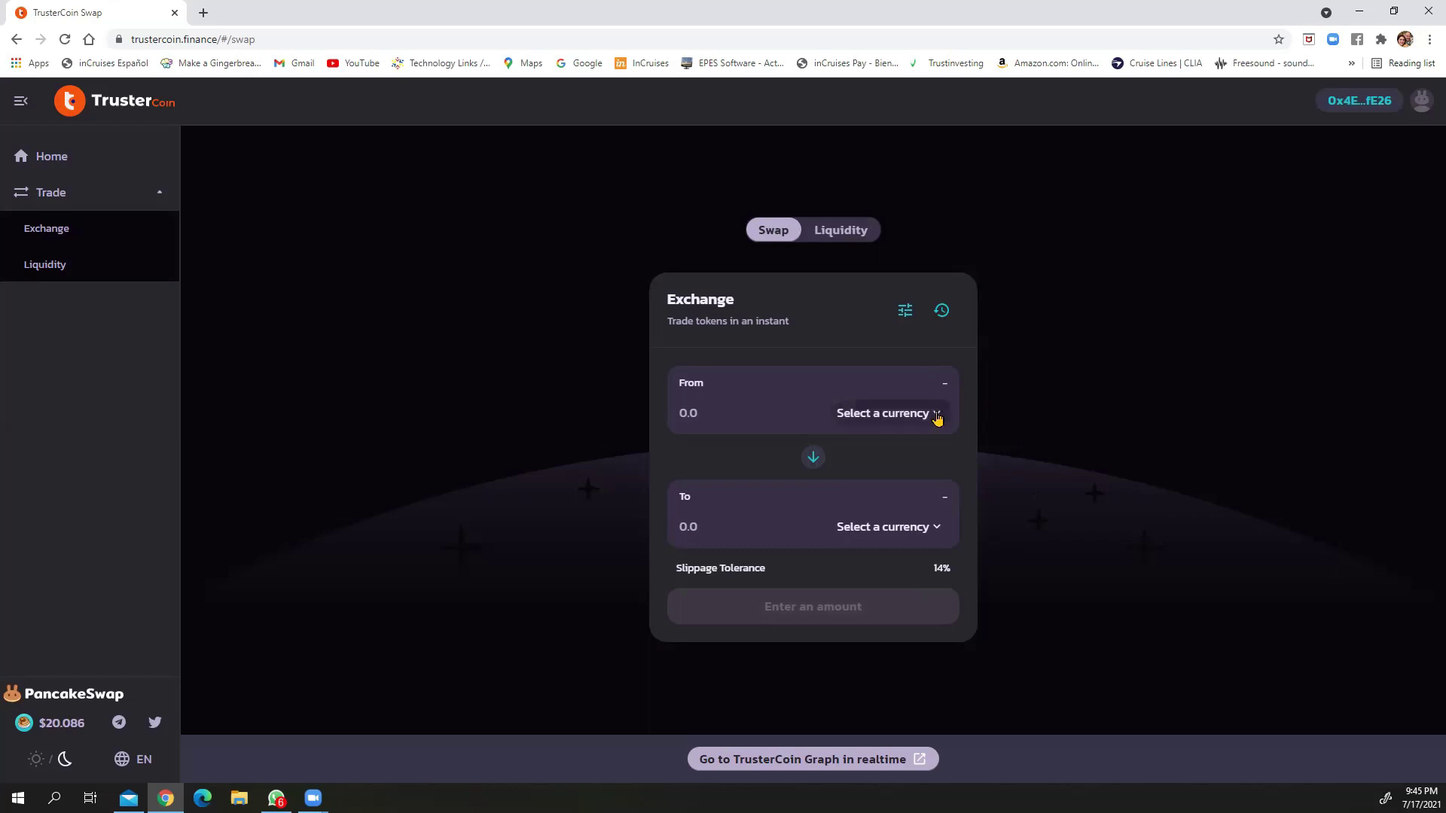
Choose BNB as the From token and fill in the maximum 0.143029395 BNB.
click(937, 415)
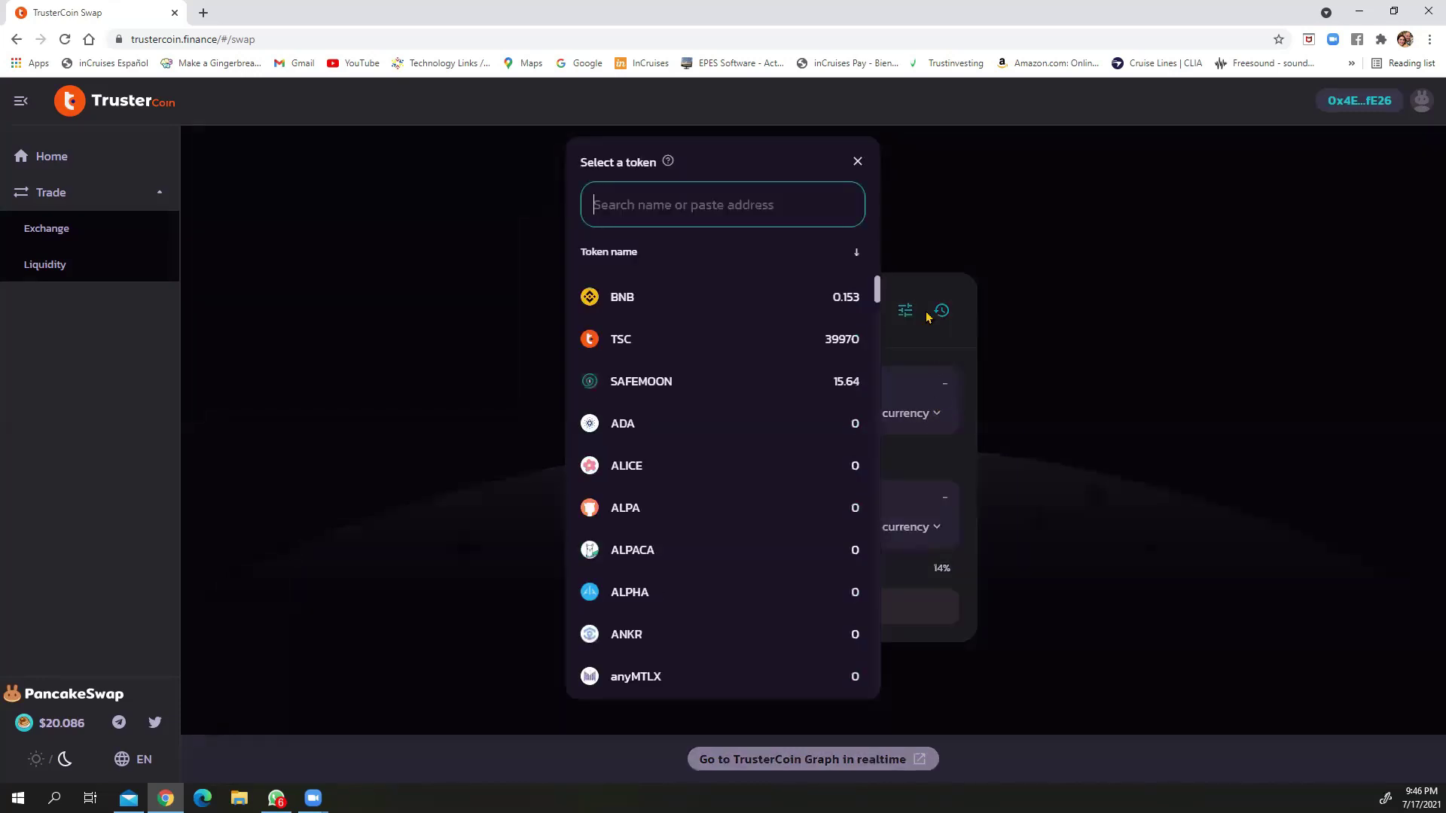
click(760, 309)
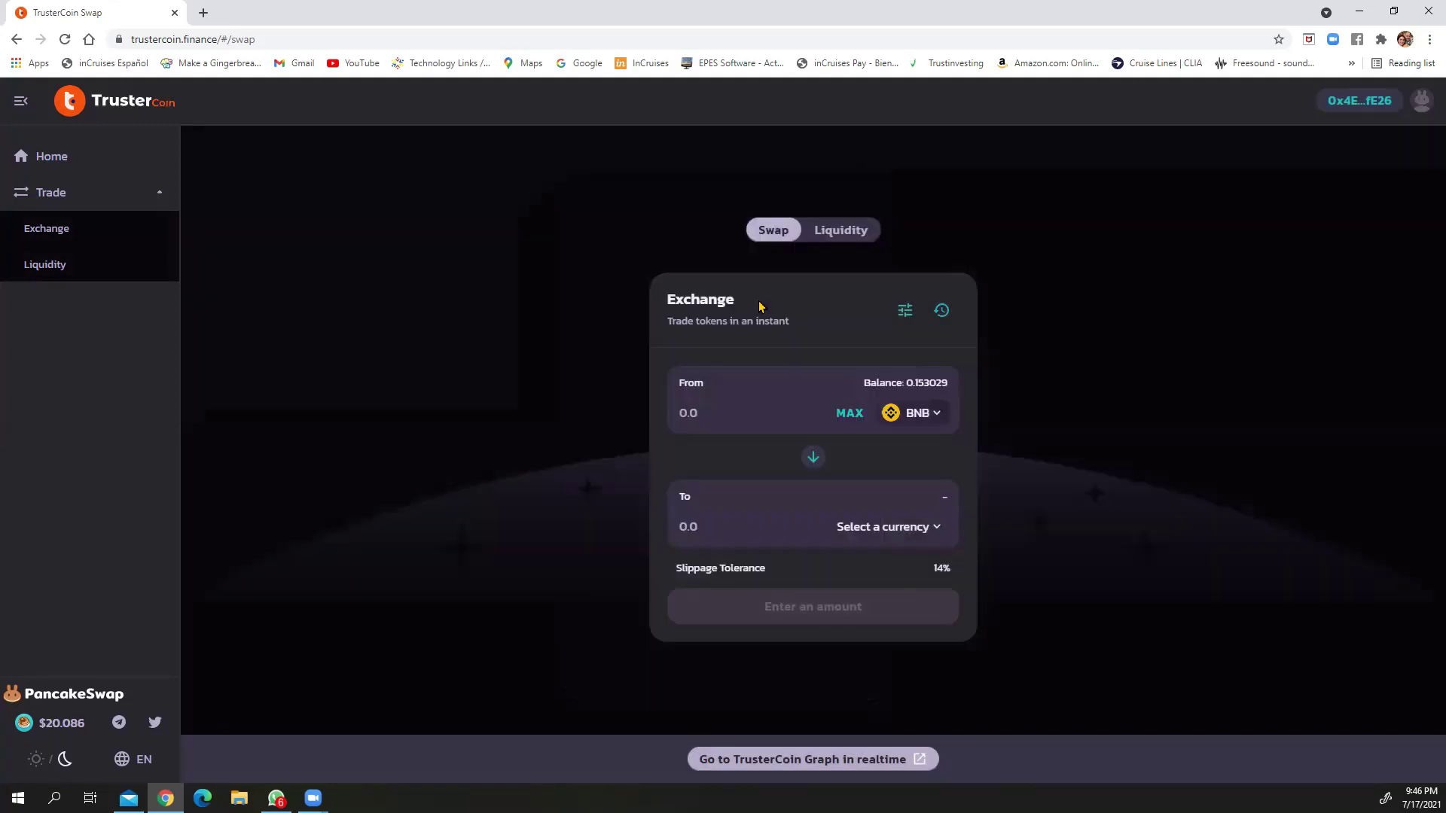
click(846, 414)
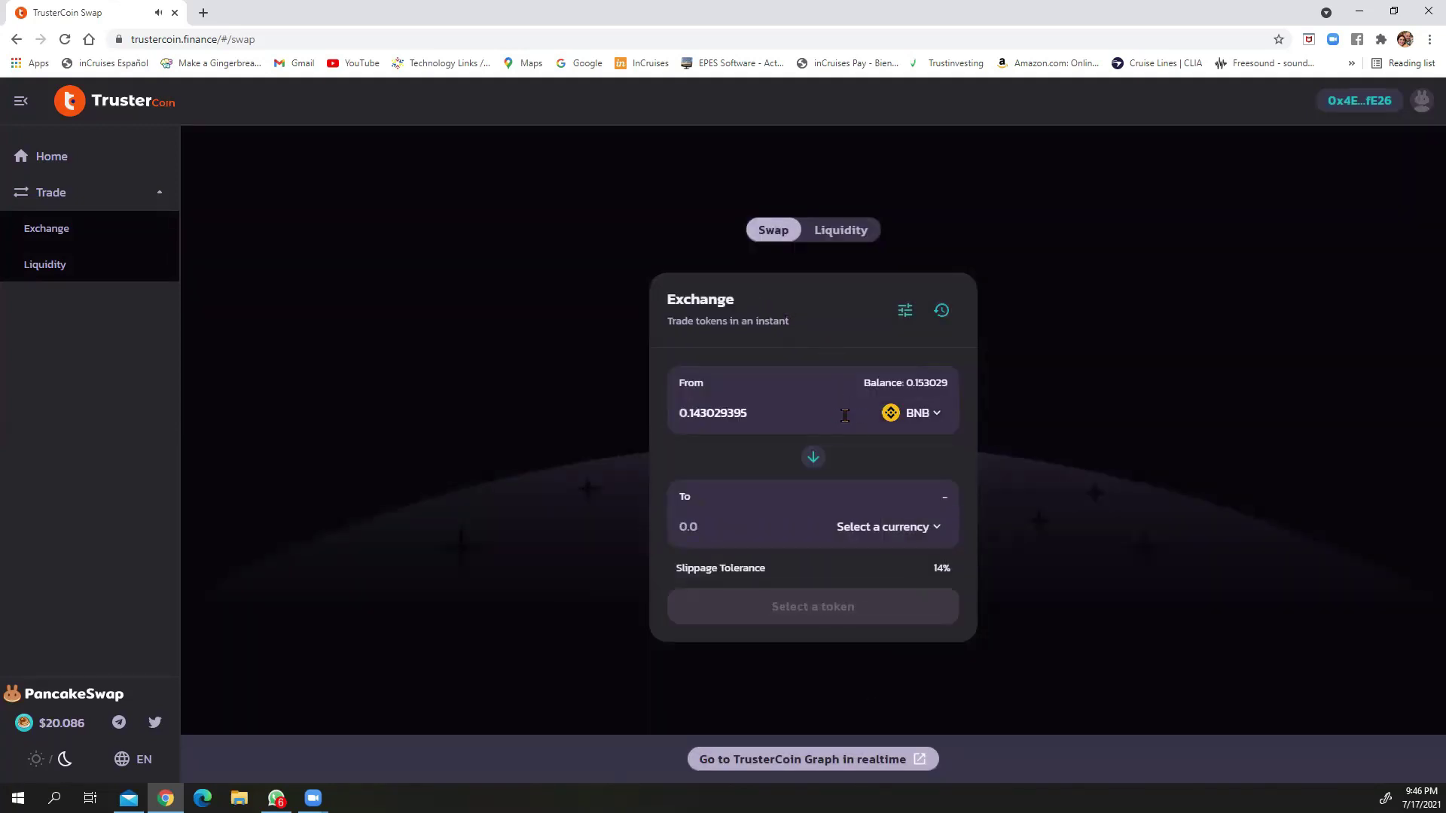
Set slippage tolerance to 12% and bring up the receive-token list.
click(903, 313)
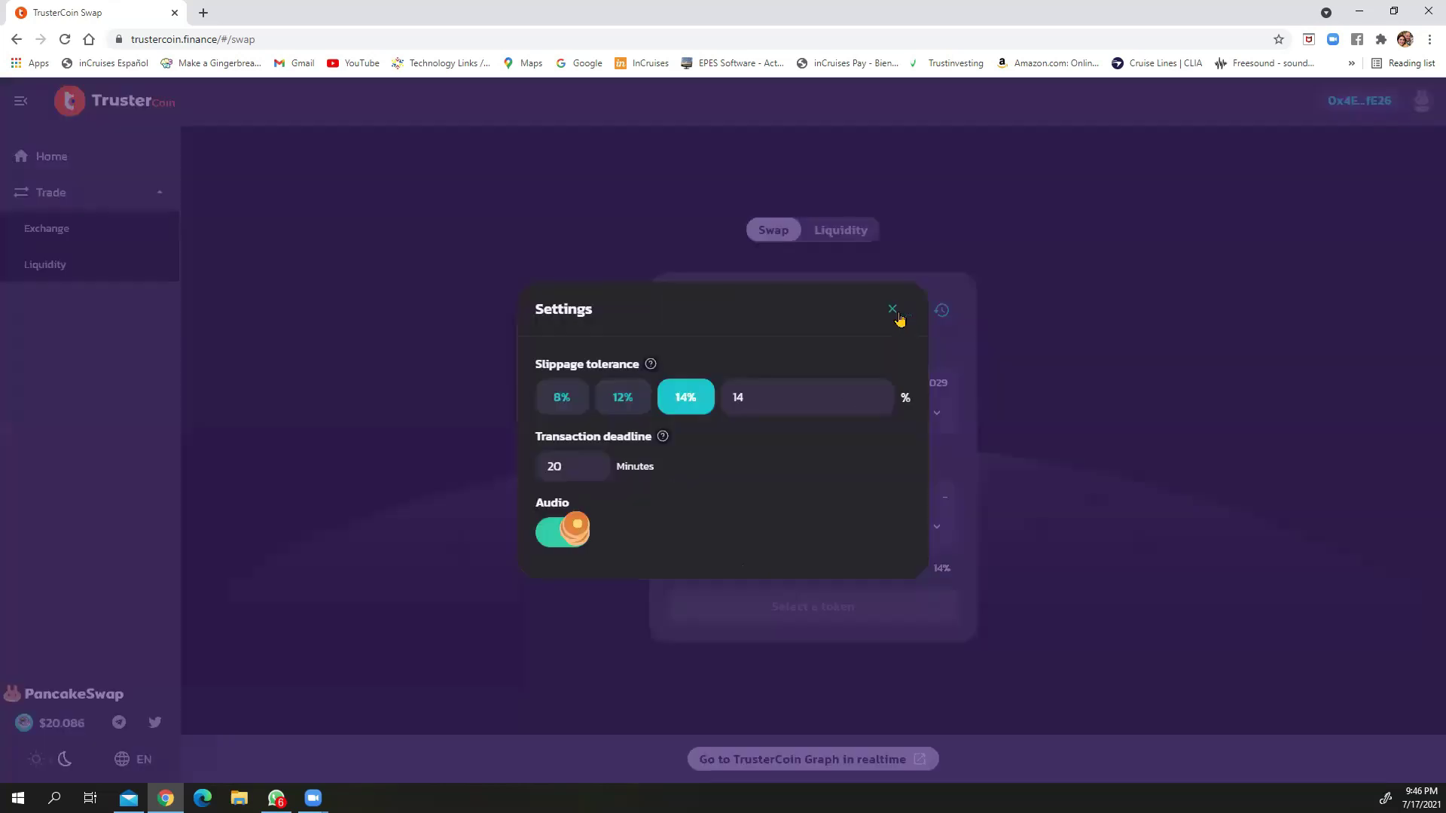
click(897, 314)
click(905, 319)
click(617, 404)
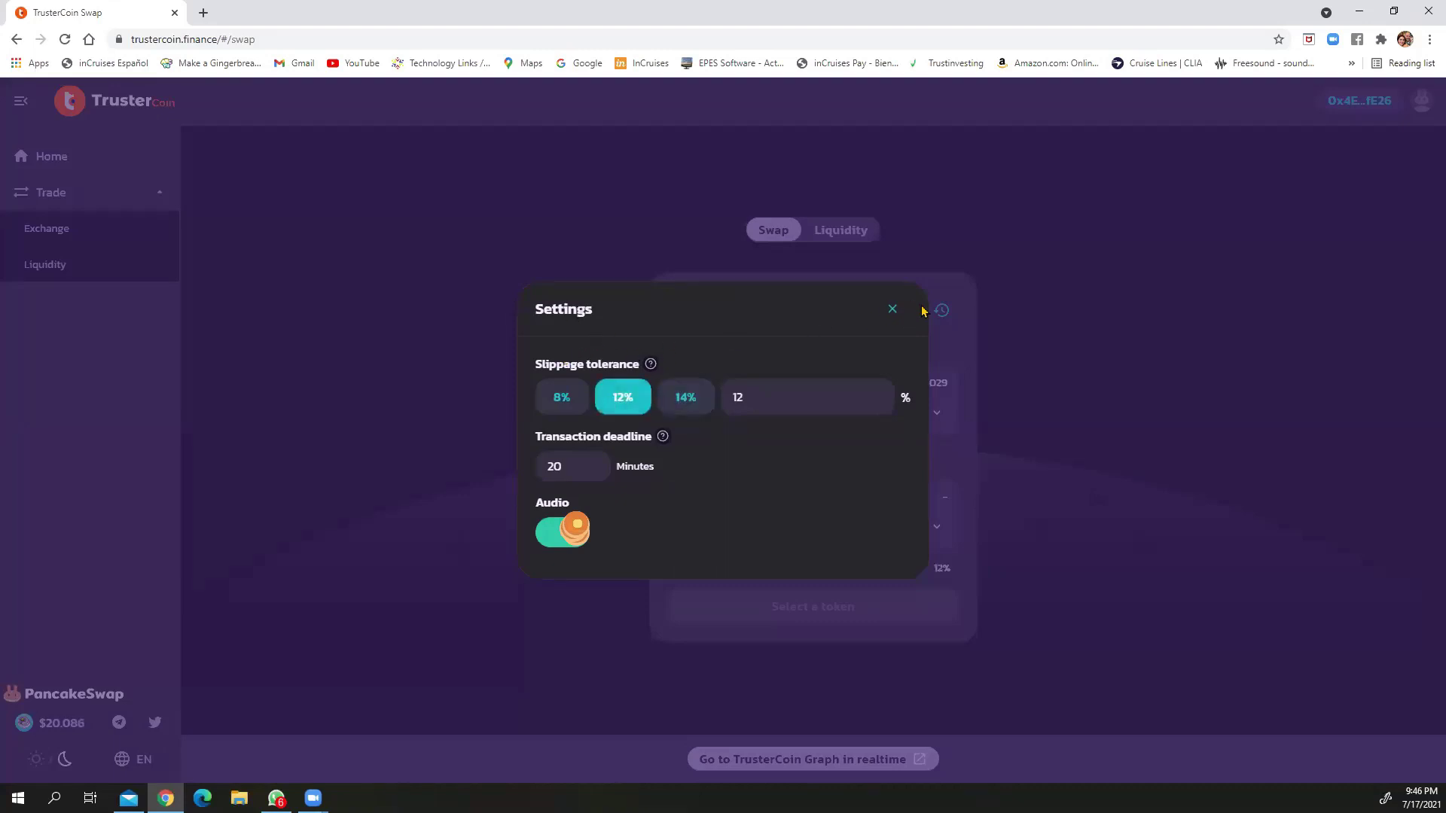
click(895, 311)
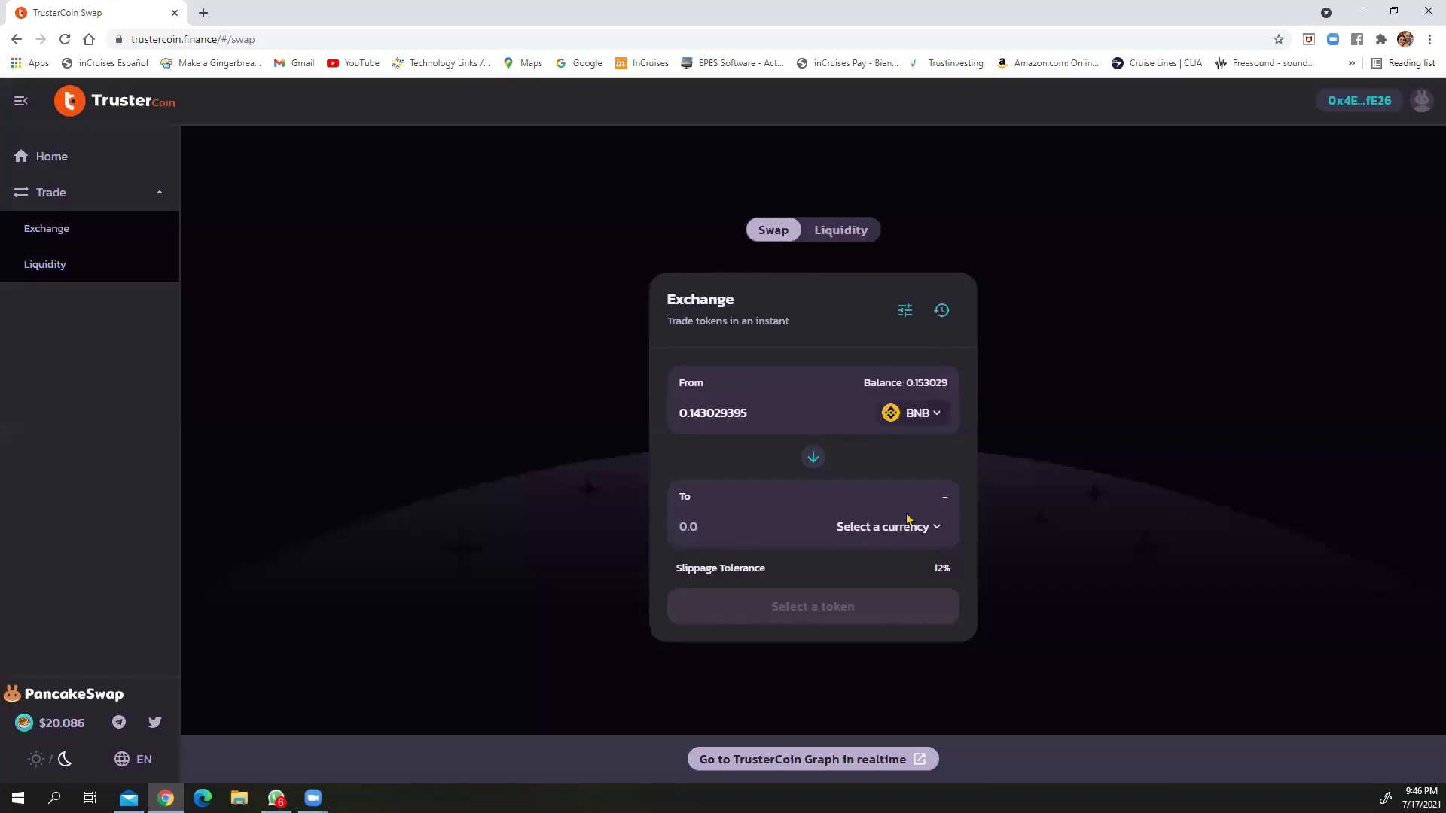
click(926, 530)
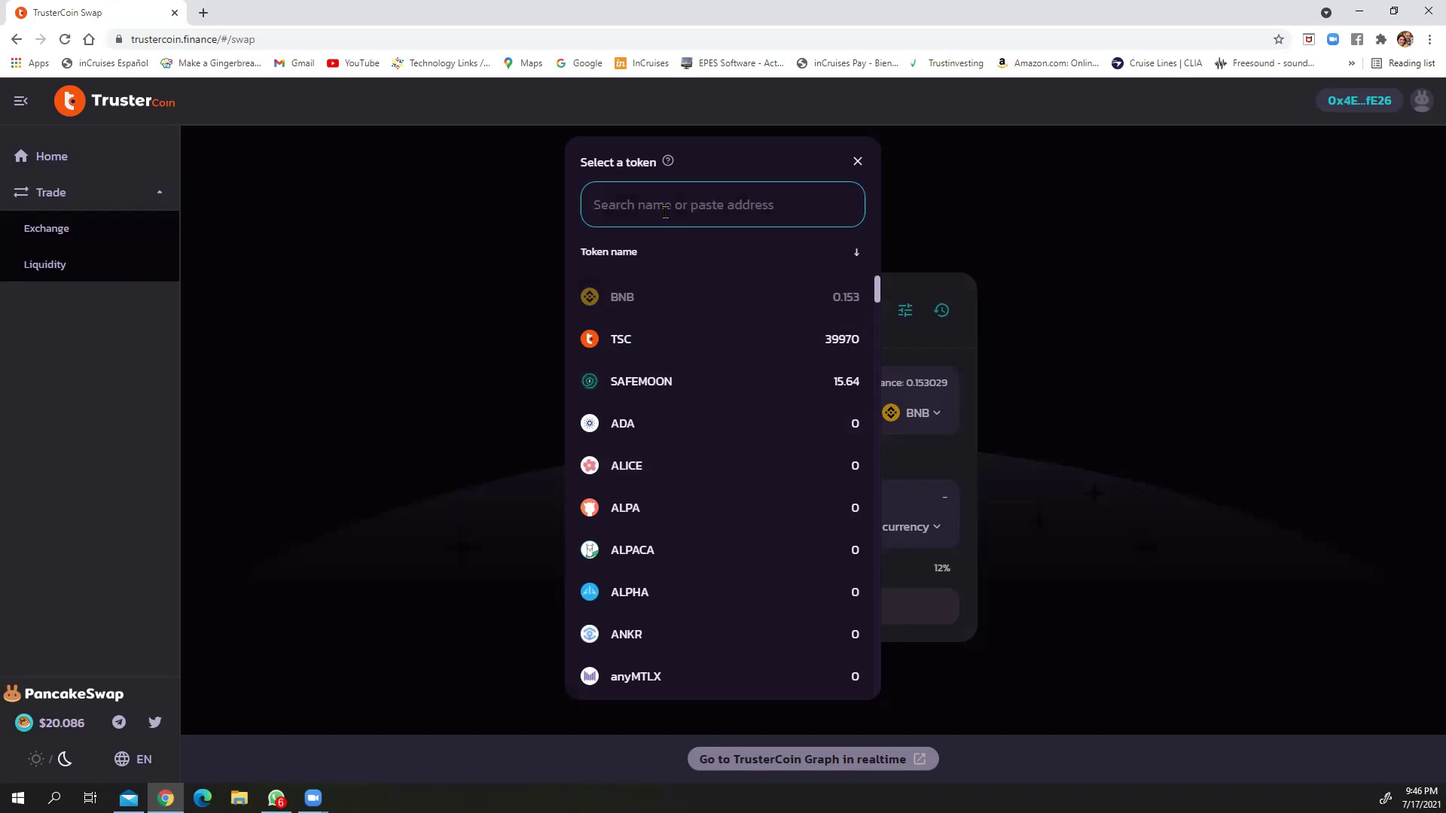
text(tsc)
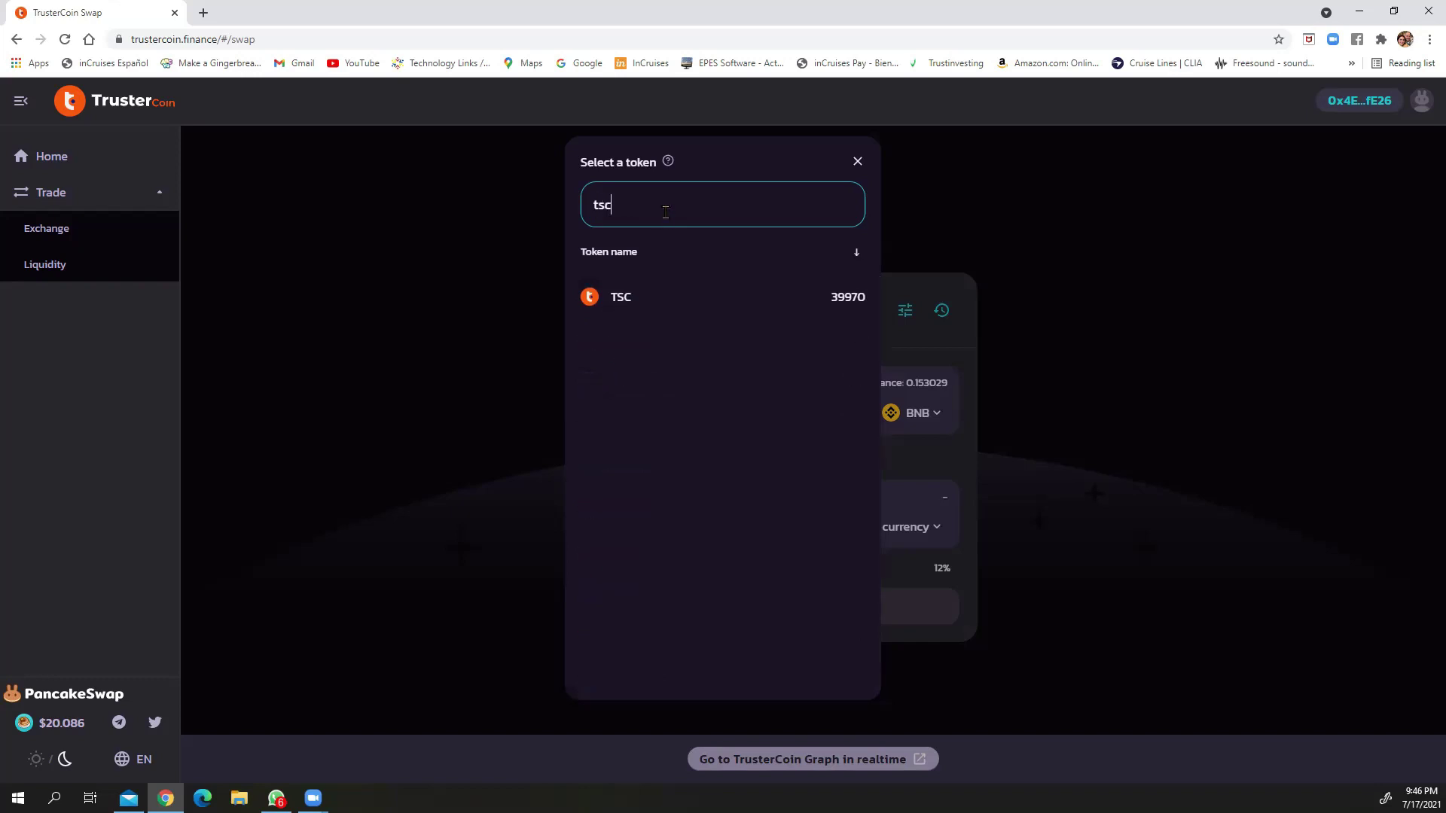
Pick TSC as the receive token and confirm swapping 0.143029 BNB for 4561.98 TSC.
click(655, 300)
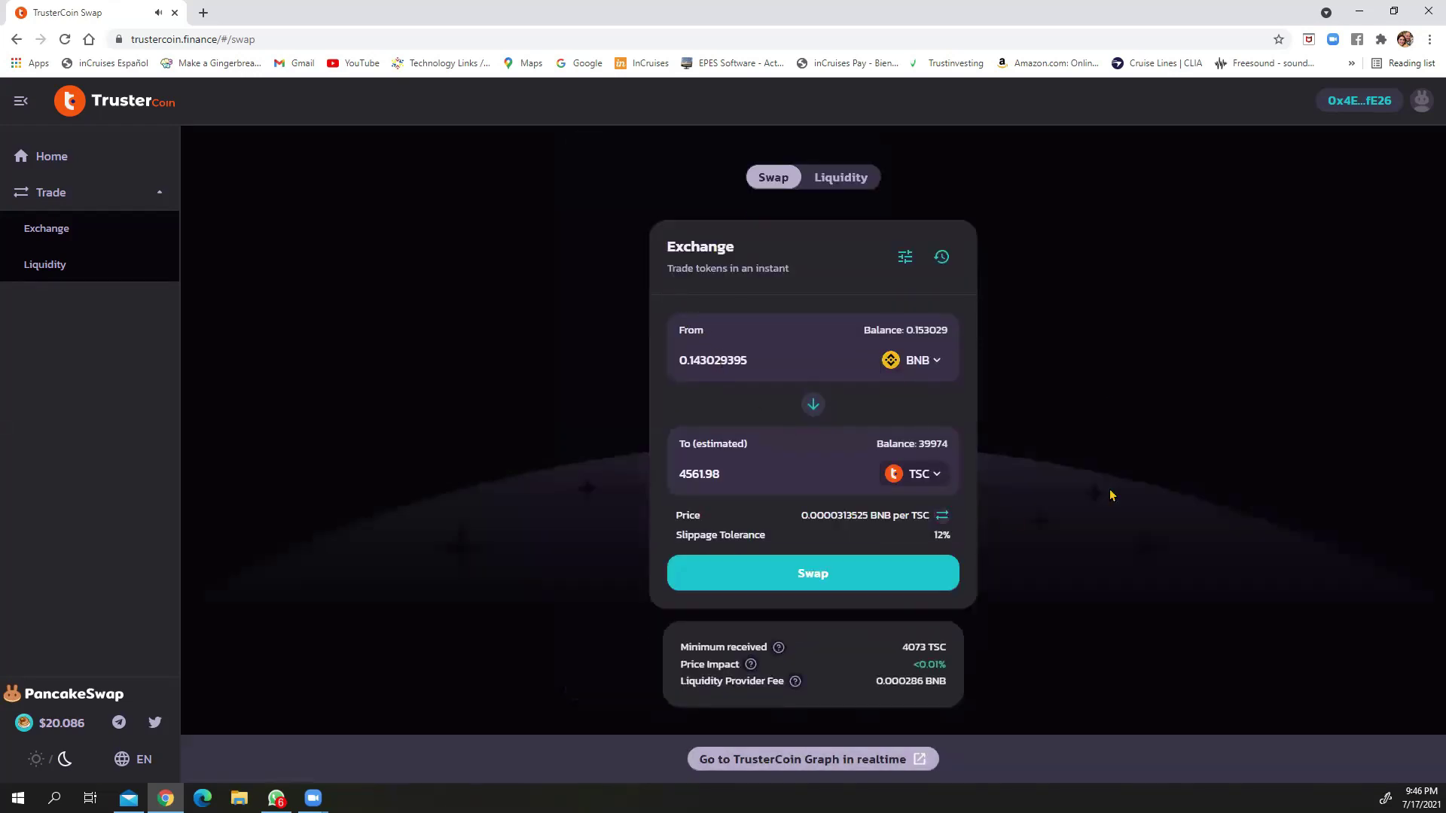
click(818, 576)
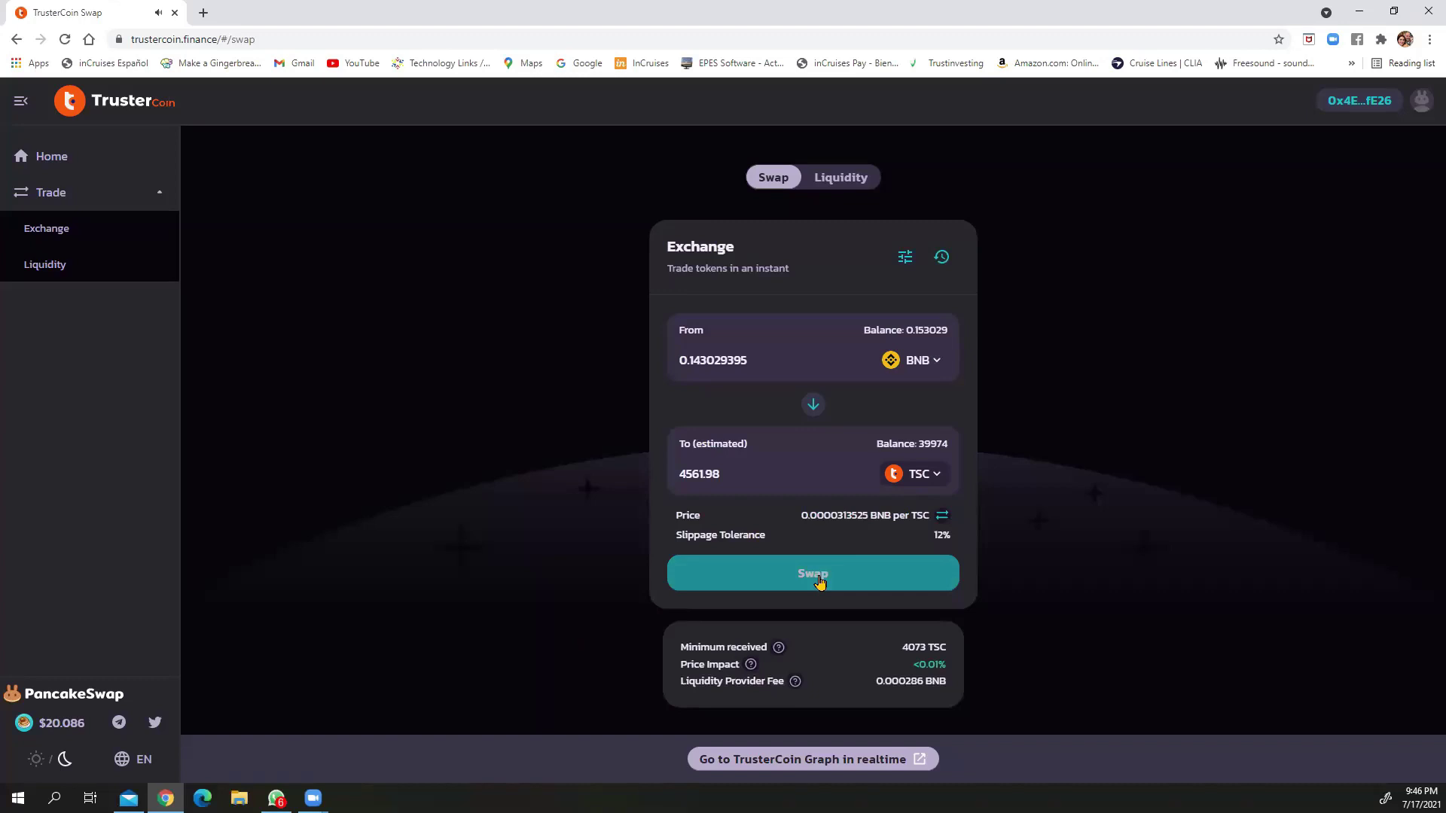
click(819, 579)
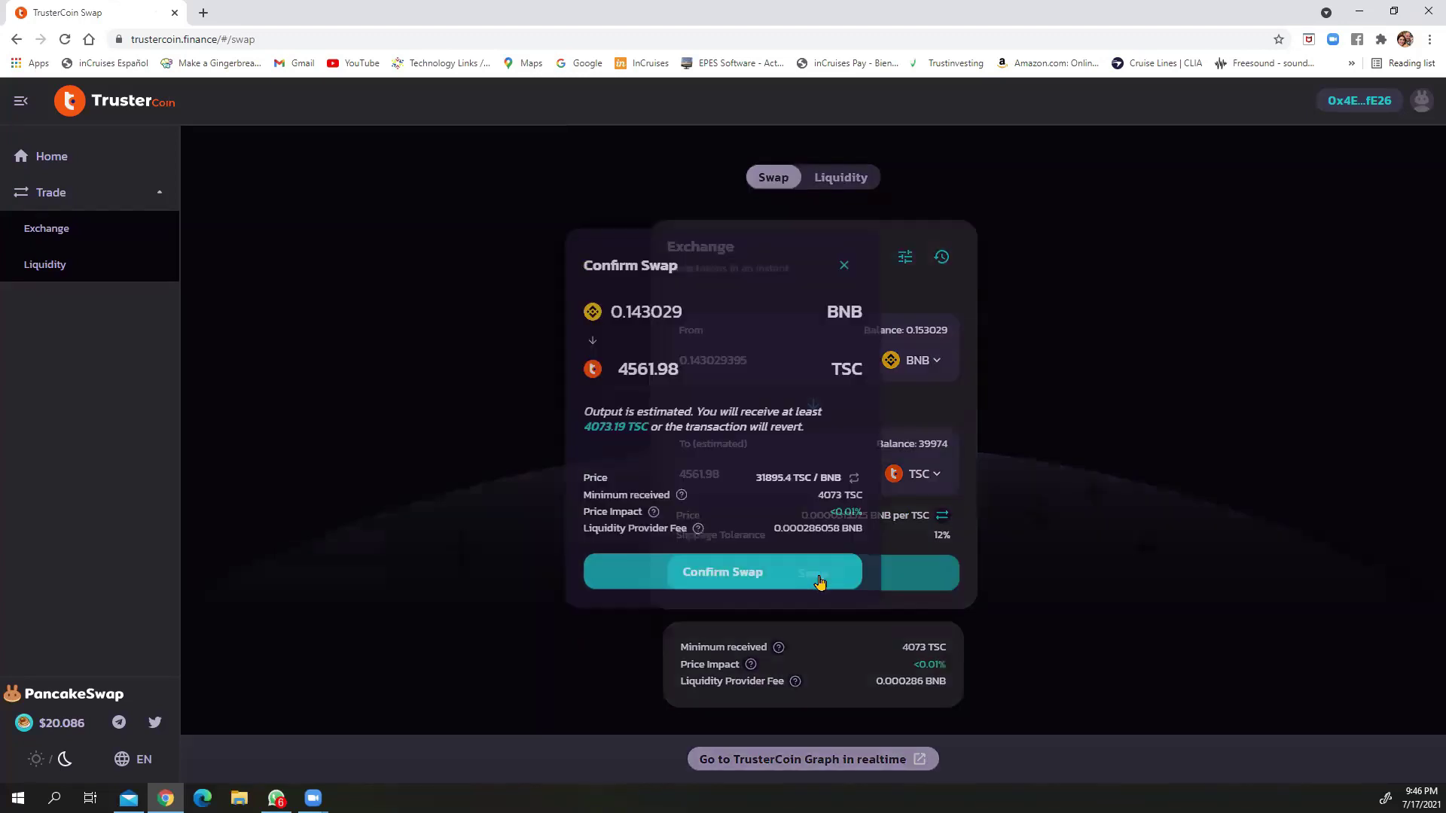
click(735, 577)
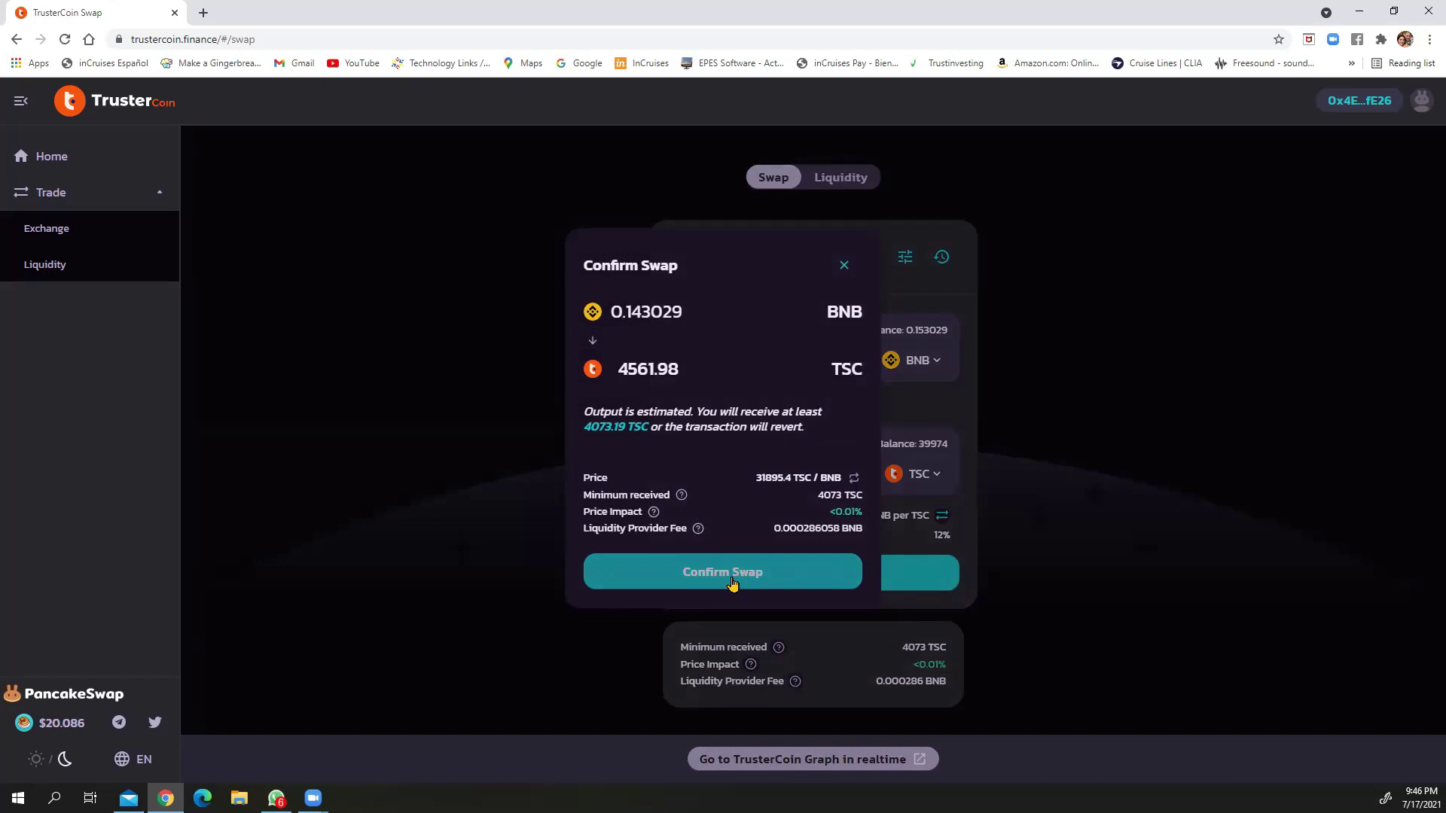
click(732, 582)
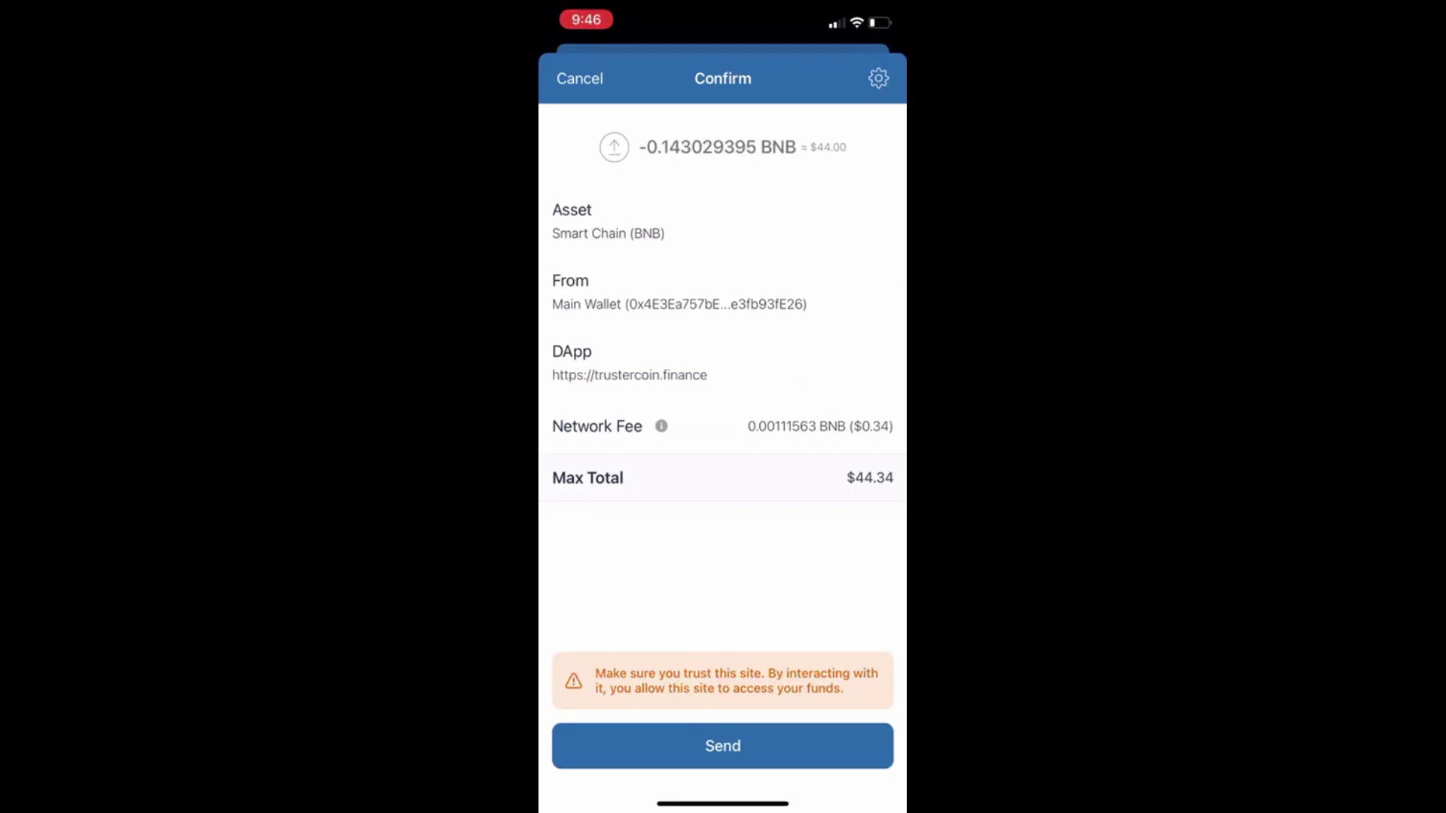
Approve the 0.143029395 BNB send, dismiss the submitted notice, and view the 44210 TSC balance.
click(722, 746)
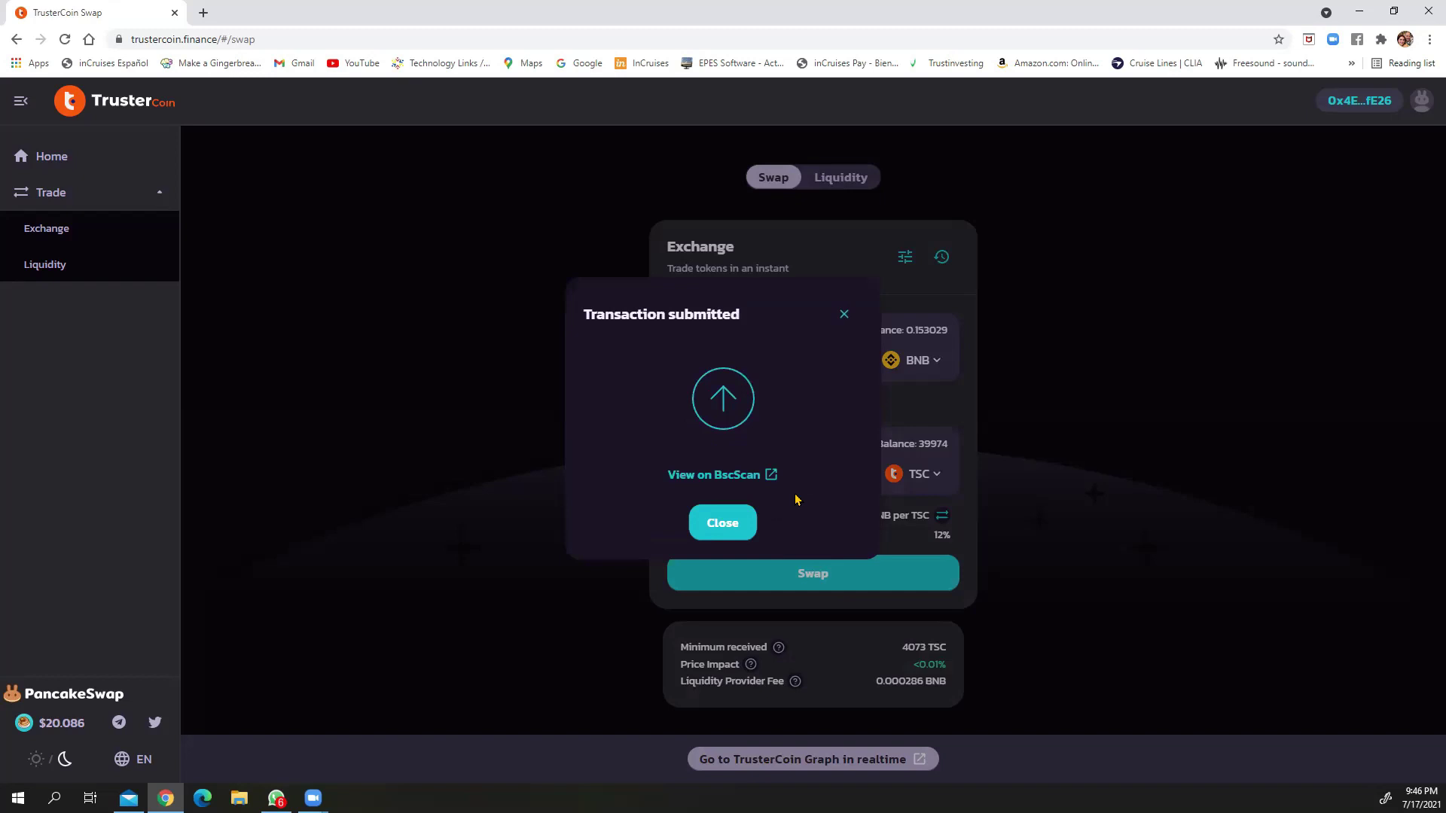
click(740, 524)
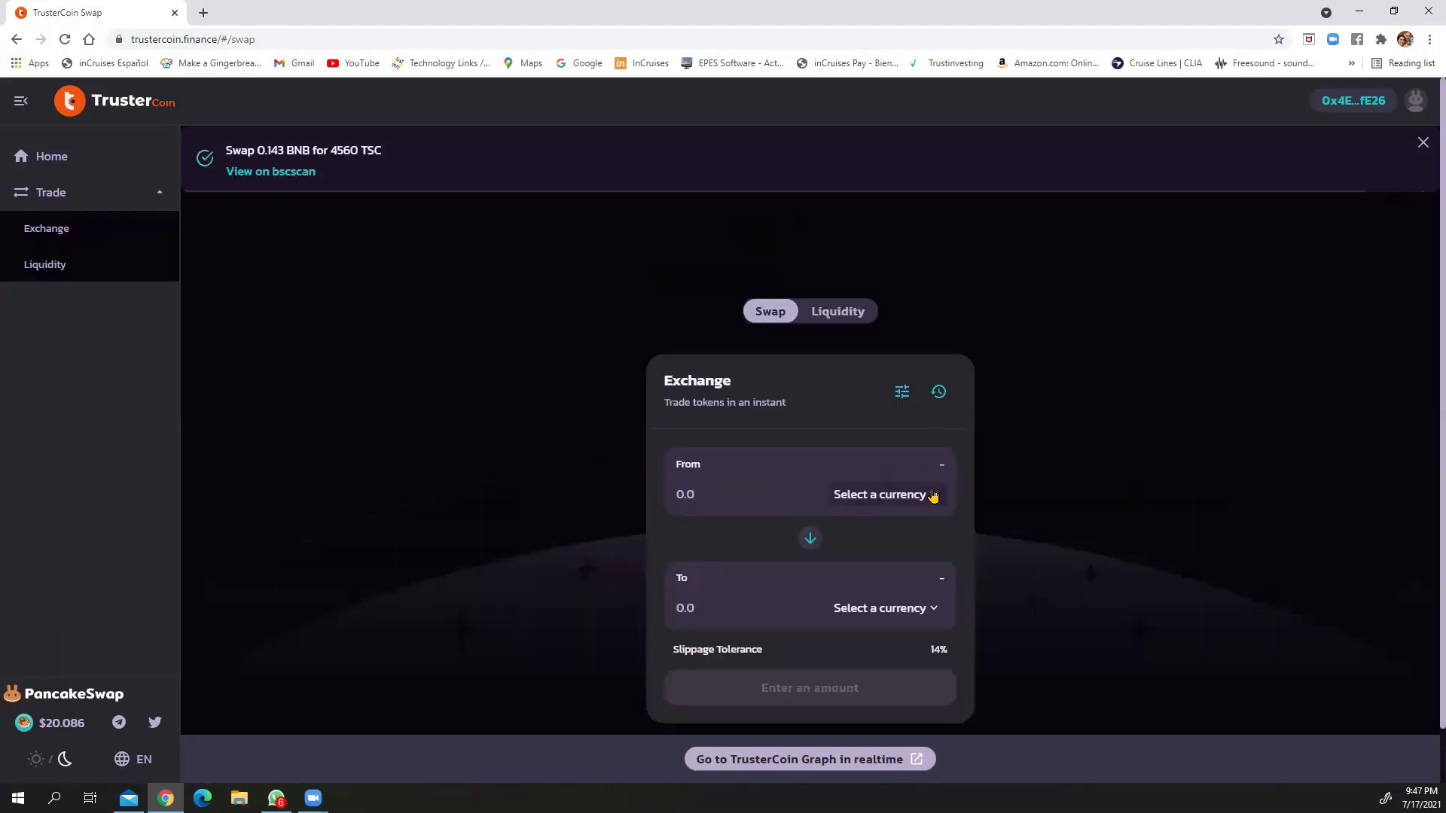
click(933, 494)
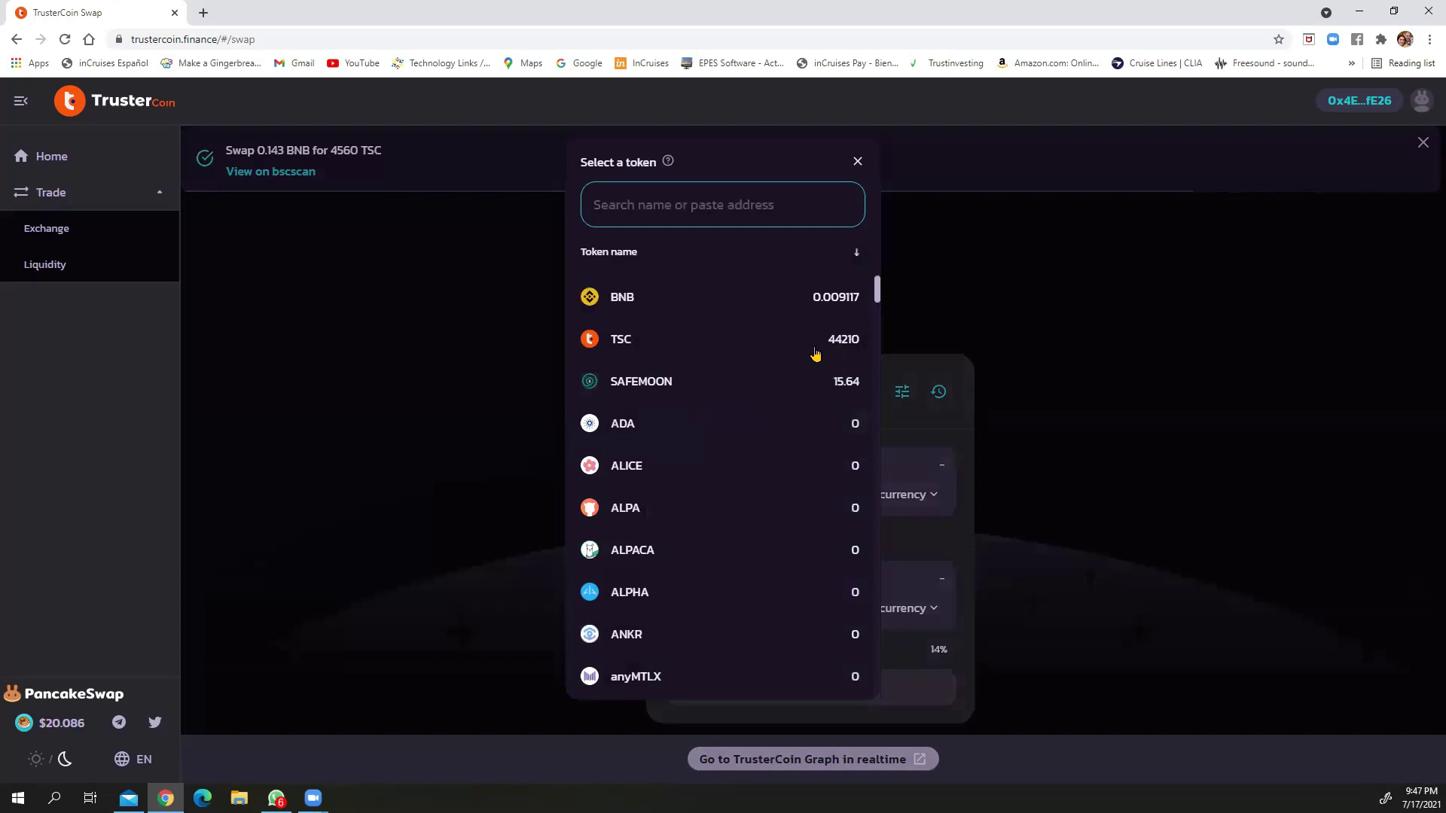